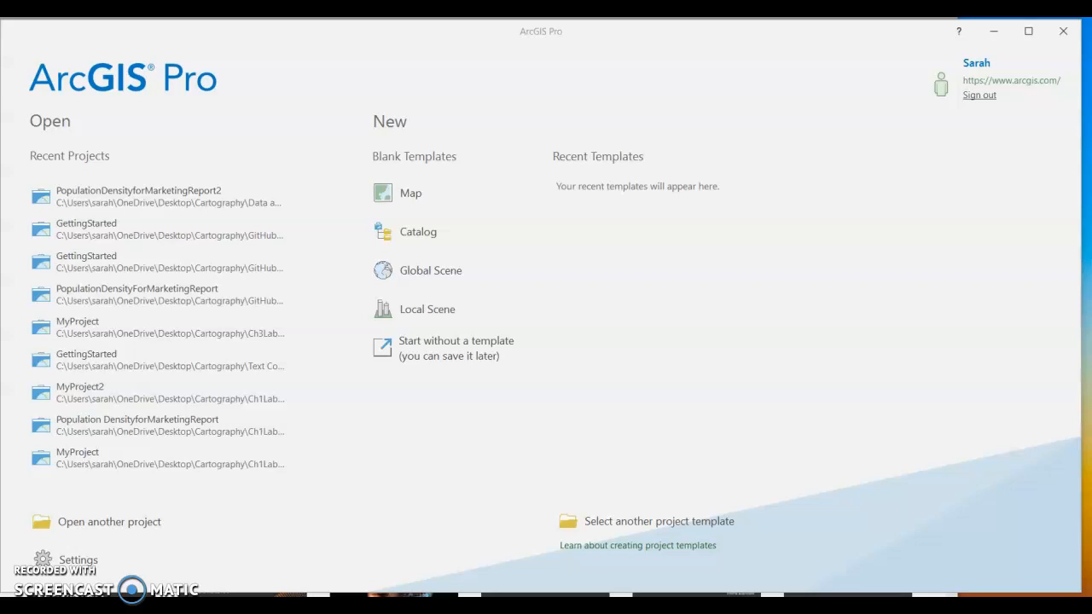
# Switch to Chrome, widen its window and open the Code Downloads page through Packt's Support Home.
pyautogui.hotkey('alt', 'Tab')
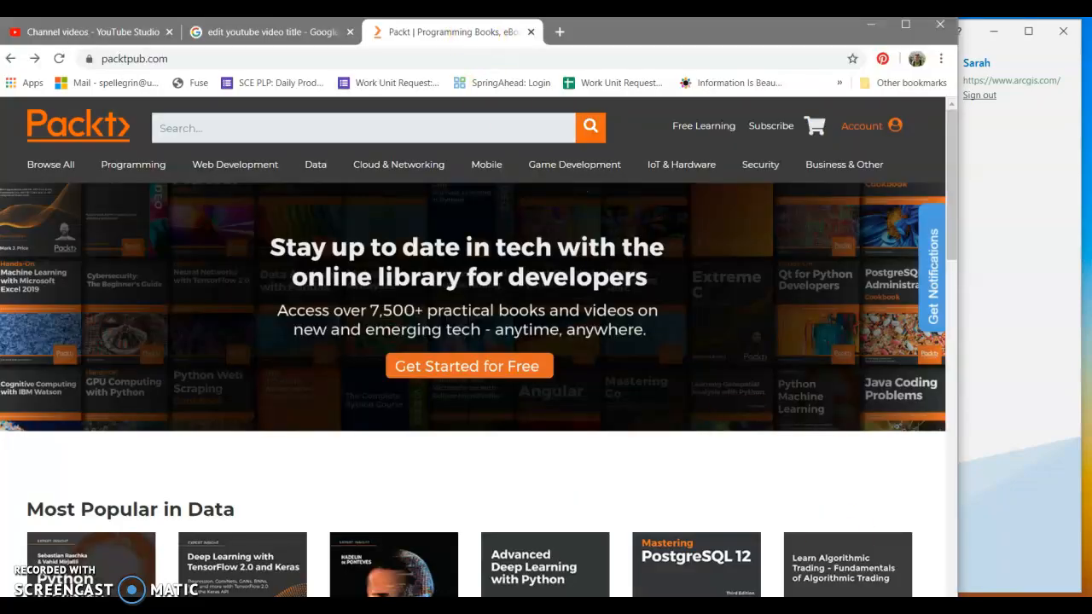
pyautogui.moveTo(956, 91); pyautogui.dragTo(1085, 104)
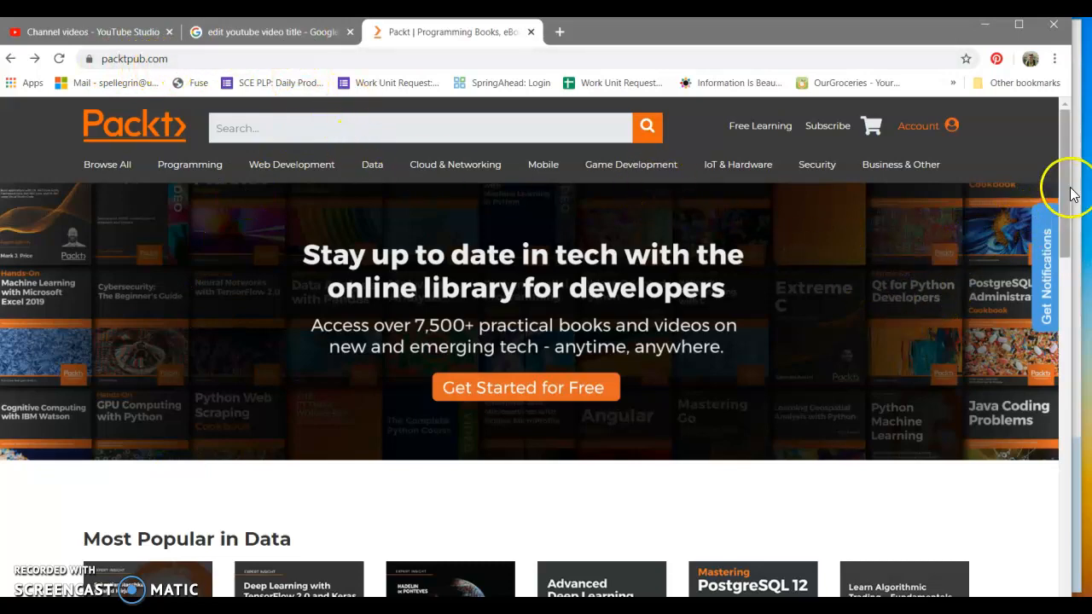
pyautogui.click(1073, 271)
pyautogui.moveTo(1074, 273); pyautogui.dragTo(1081, 590)
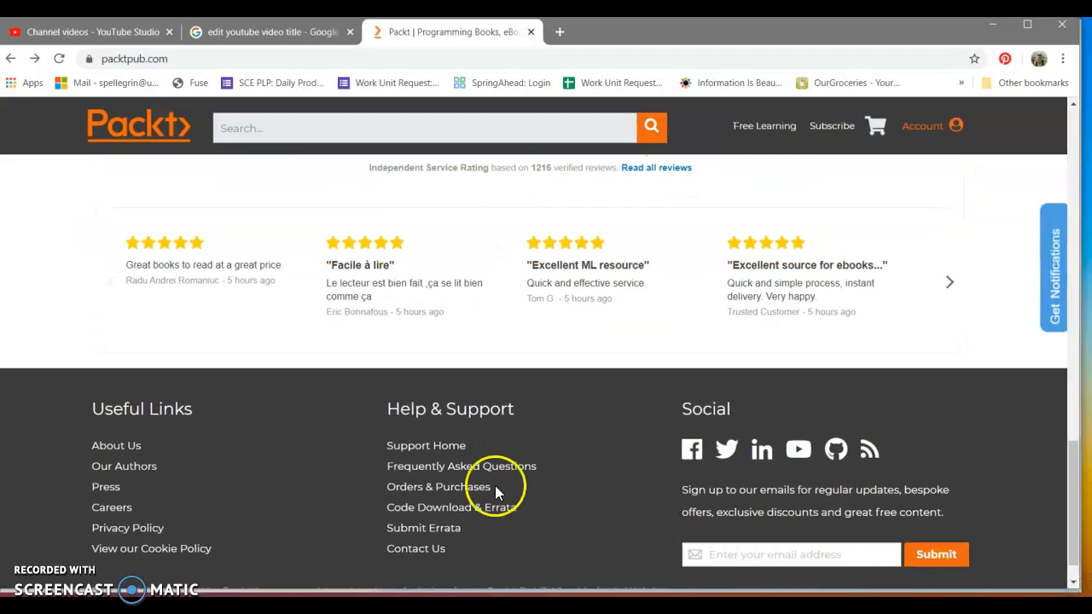
pyautogui.click(454, 446)
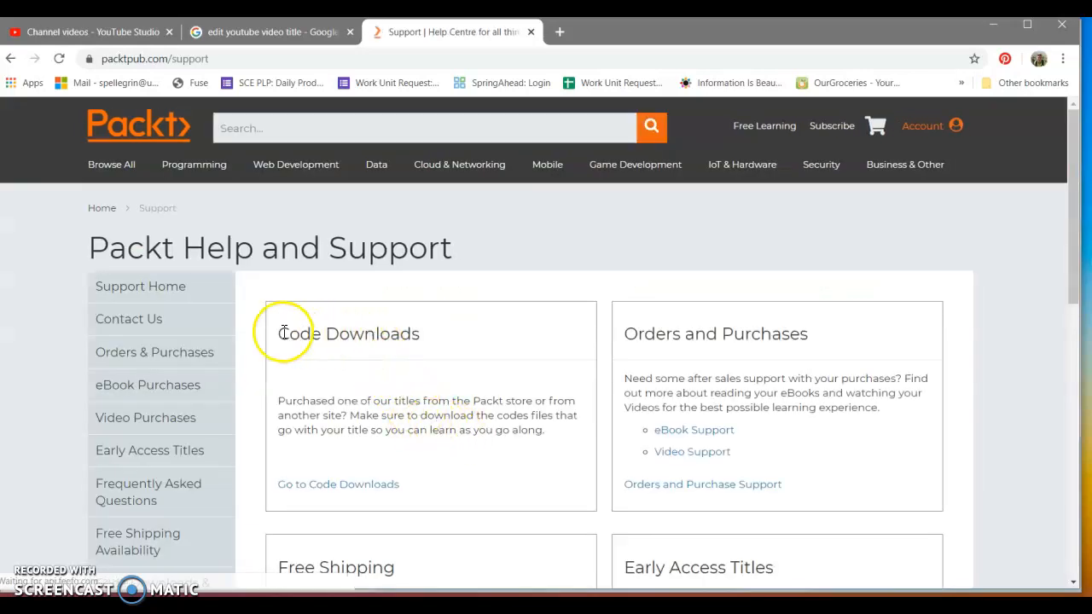
pyautogui.click(344, 486)
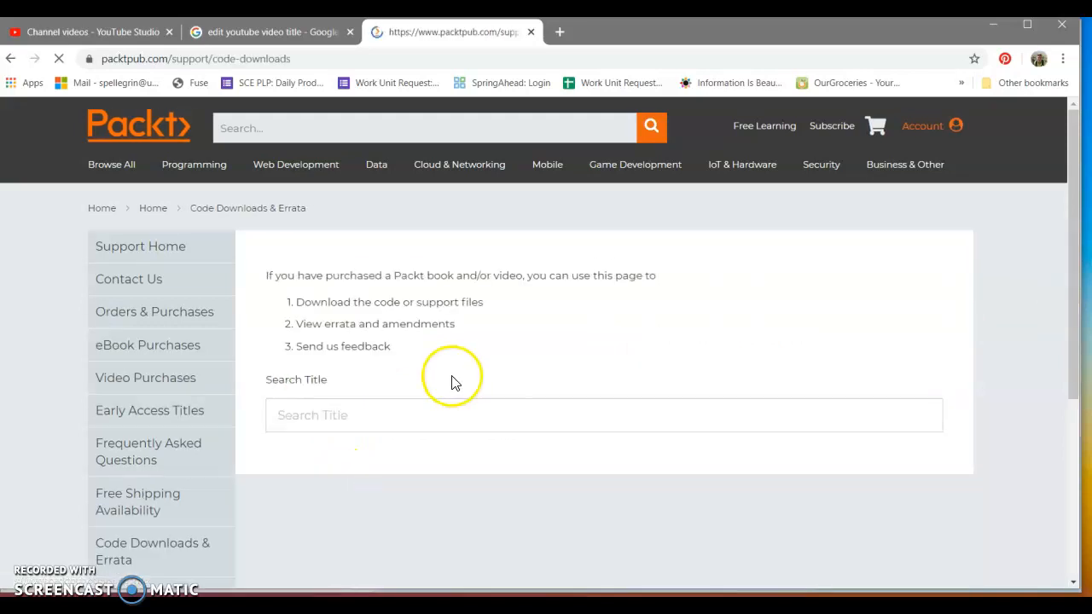
# Search the code download titles for "mapping with" and select the book Mapping with ArcGIS Pro.
pyautogui.click(379, 420)
pyautogui.write('mp')
pyautogui.press('BackSpace')
pyautogui.write('achin')
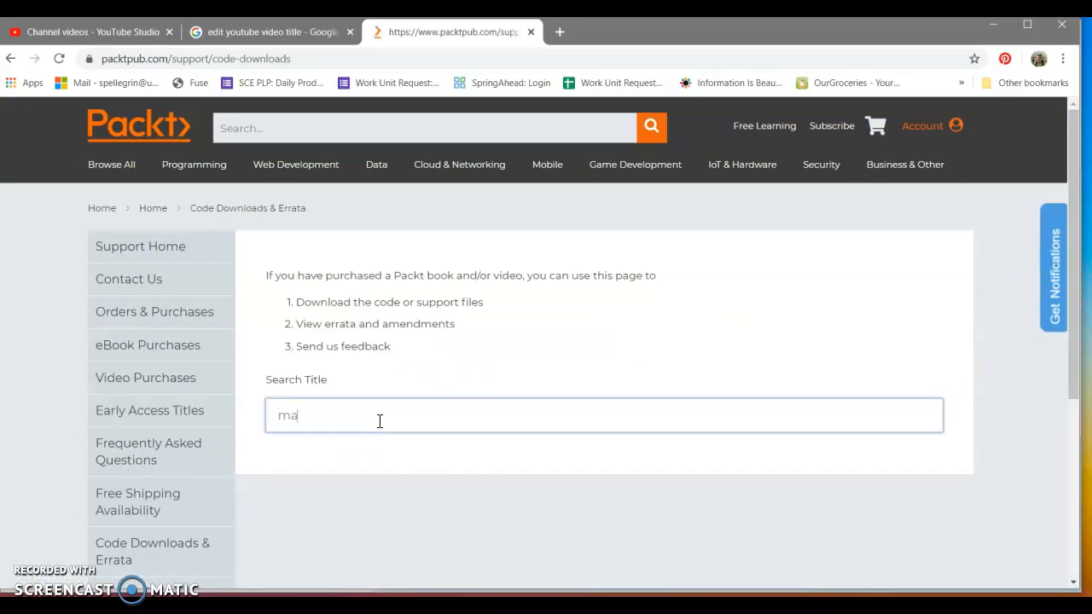
pyautogui.press('BackSpace')
pyautogui.press('BackSpace')
pyautogui.press('BackSpace')
pyautogui.press('BackSpace')
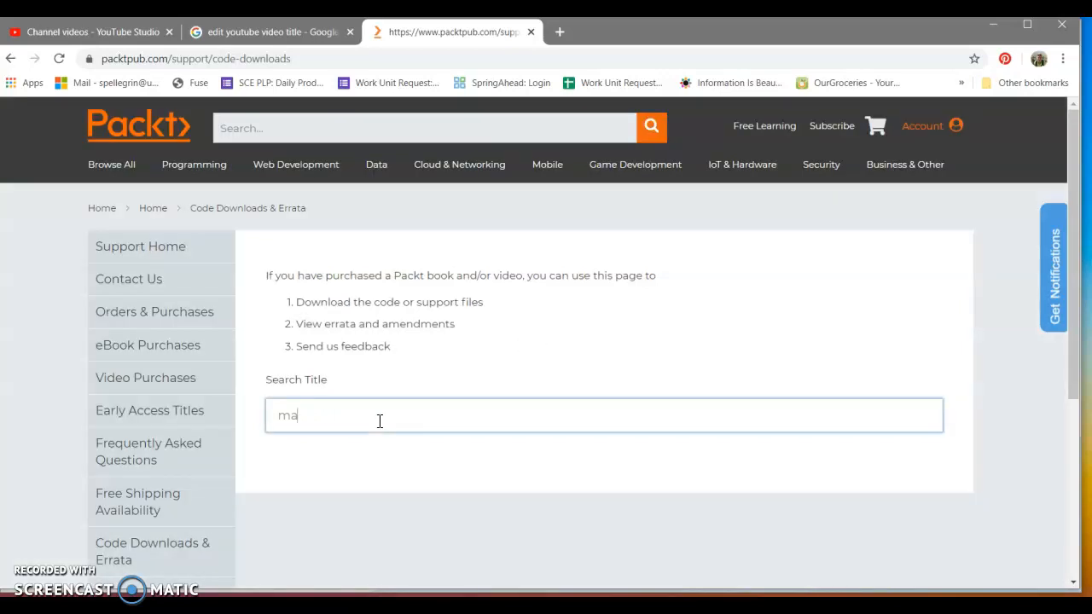
pyautogui.write('pping with')
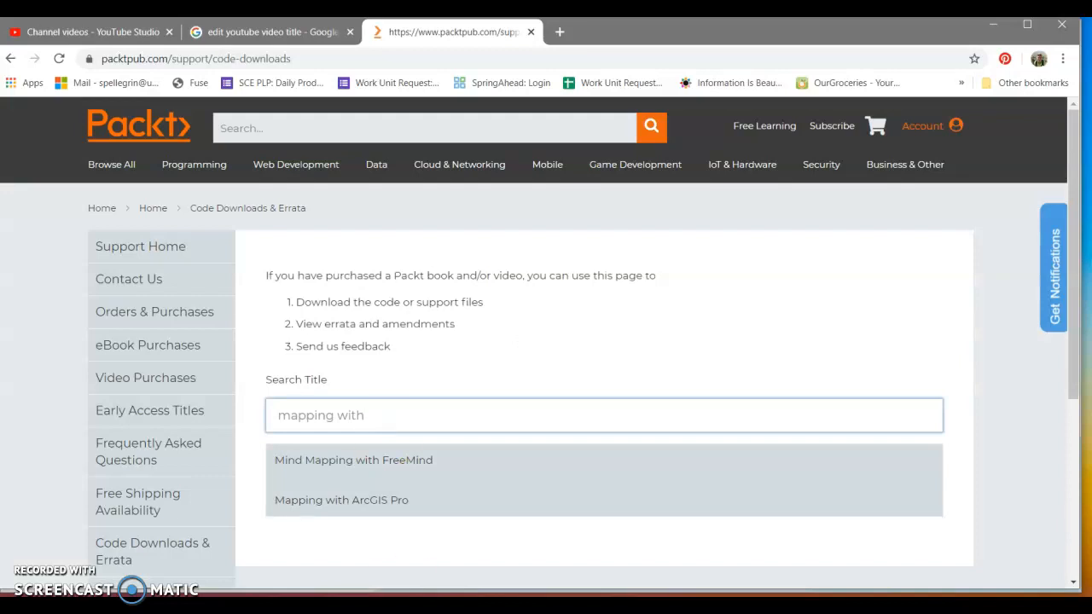
pyautogui.click(404, 506)
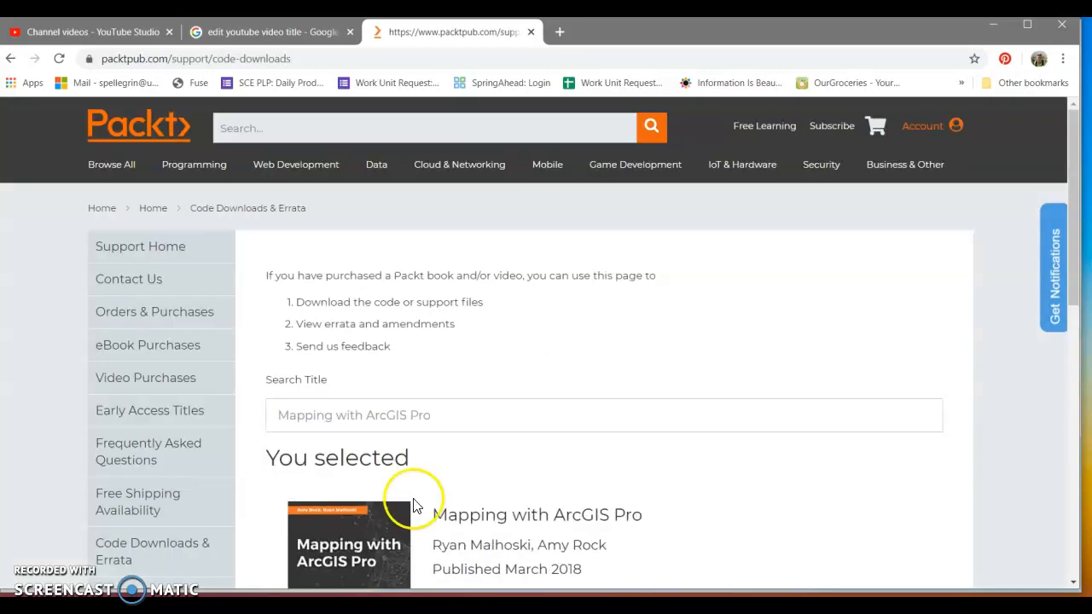
# Examine the book's Downloads section, including the purchase source options, and the Errata note on the code files.
pyautogui.scroll(-3, 478, 495)
pyautogui.scroll(-2, 531, 470)
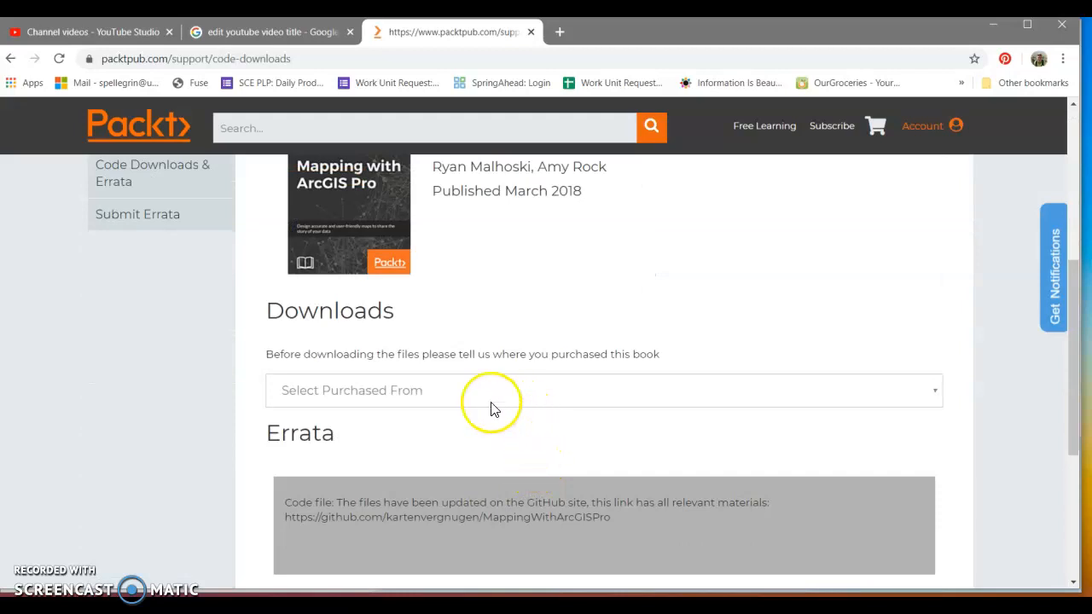
pyautogui.click(348, 391)
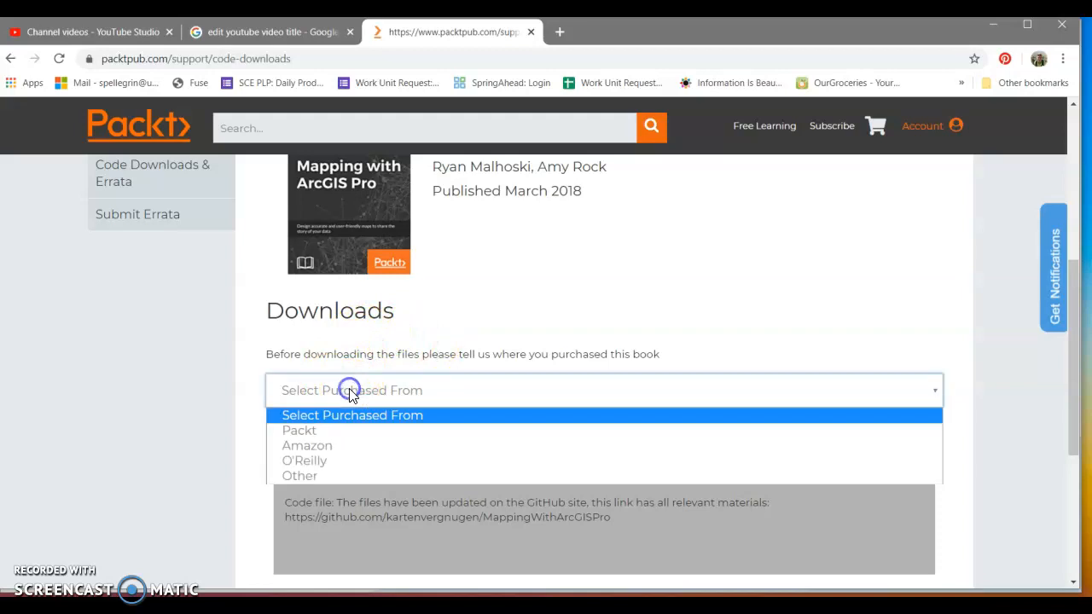
pyautogui.click(490, 345)
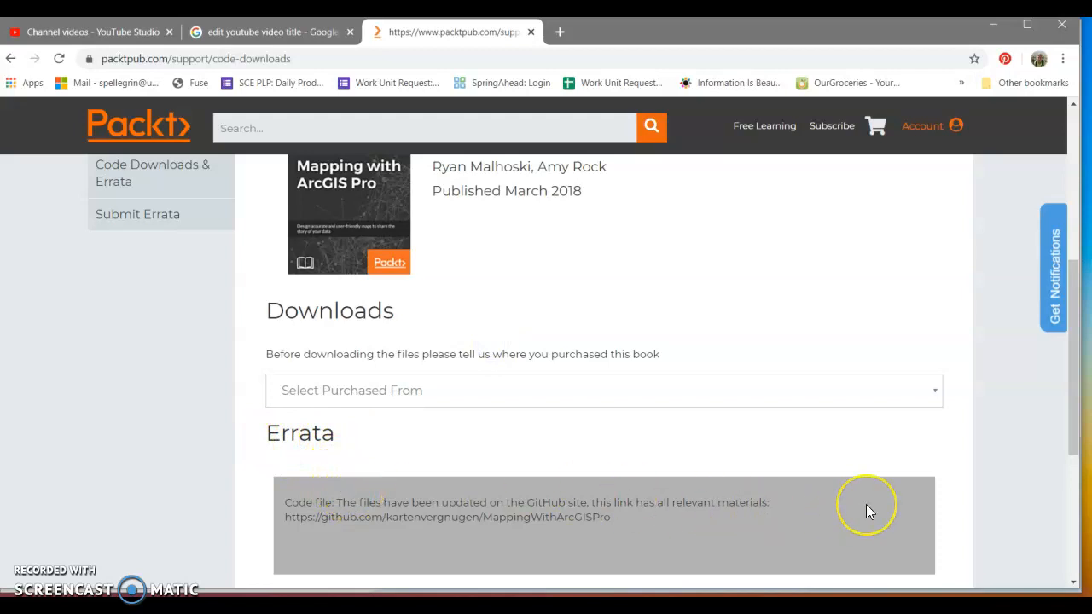
pyautogui.scroll(-2, 866, 504)
pyautogui.scroll(1, 866, 504)
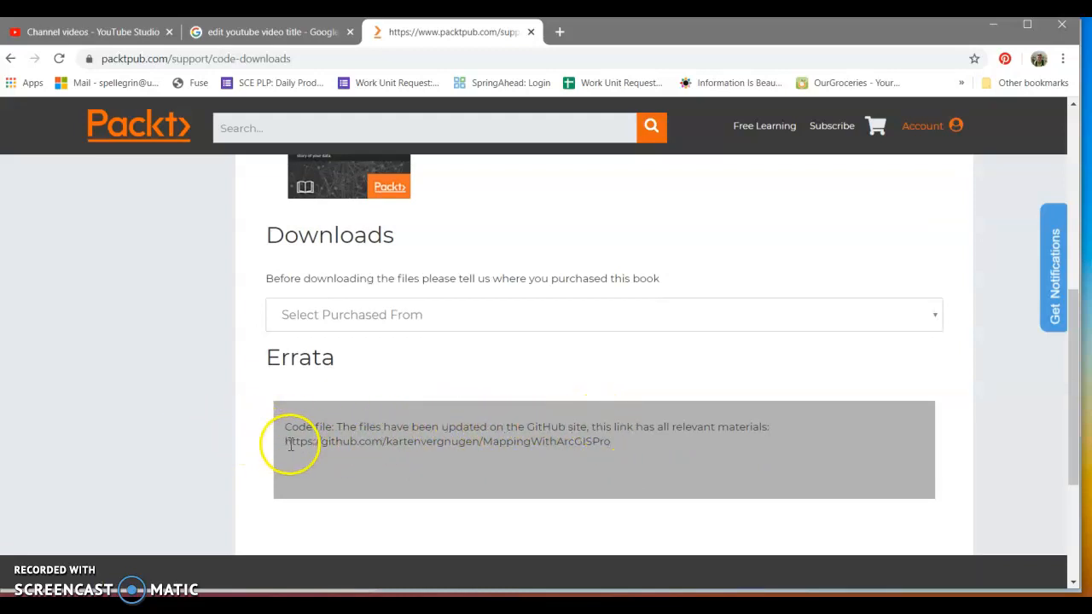
# Copy the GitHub address from the Errata note and open github.com/kartenvergnugen/MappingWithArcGISPro in a new browser tab.
pyautogui.moveTo(288, 441); pyautogui.dragTo(609, 444)
pyautogui.hotkey('ctrl', 'c')
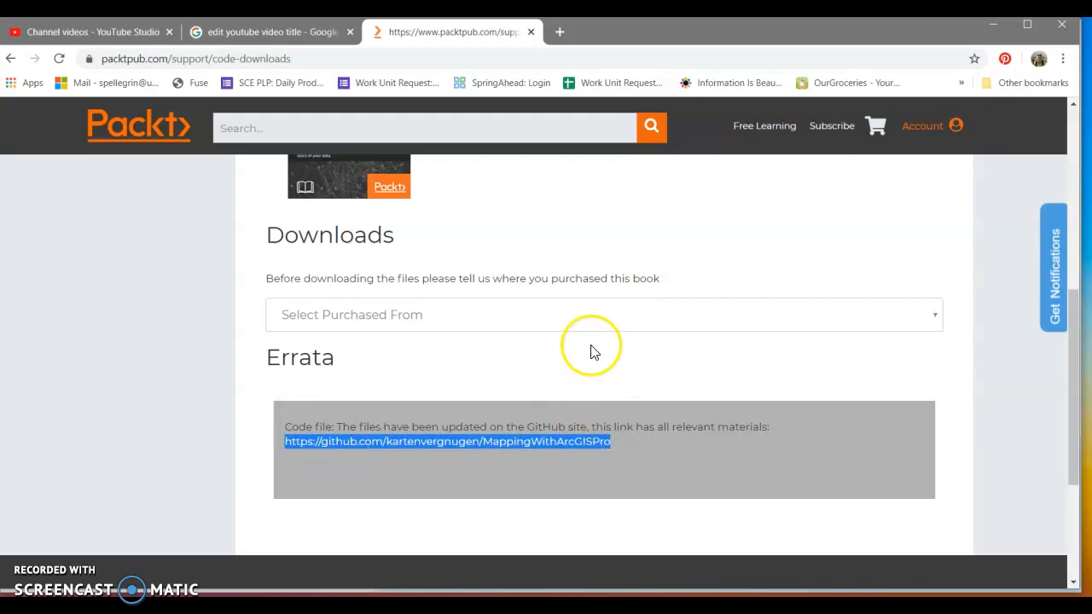
pyautogui.click(555, 31)
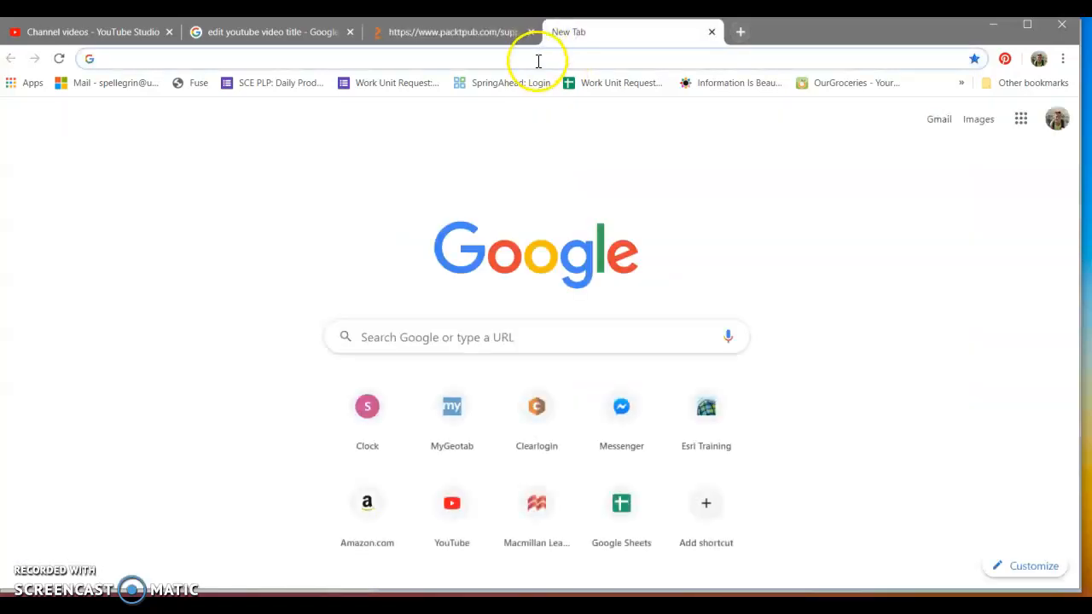
pyautogui.hotkey('ctrl', 'v')
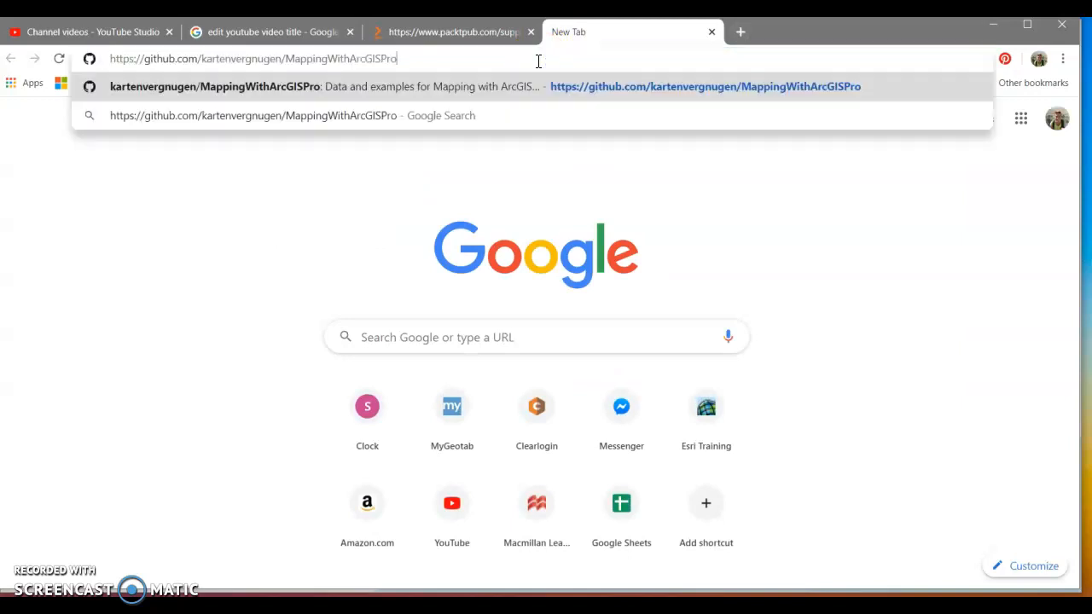
pyautogui.press('Return')
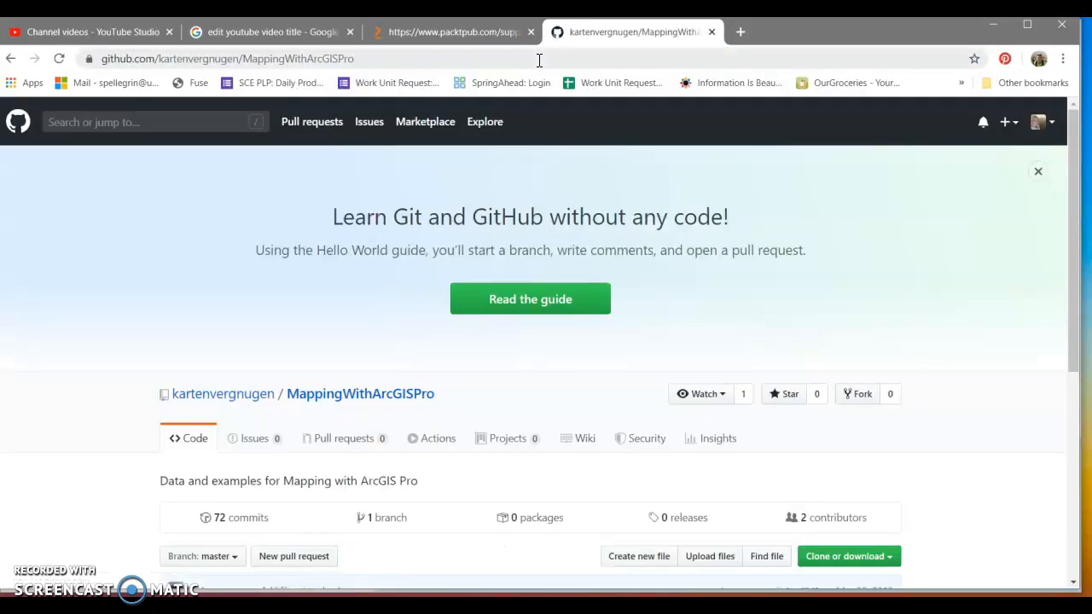
# Examine the repository's chapter folders and its clone or download options.
pyautogui.scroll(-2, 967, 477)
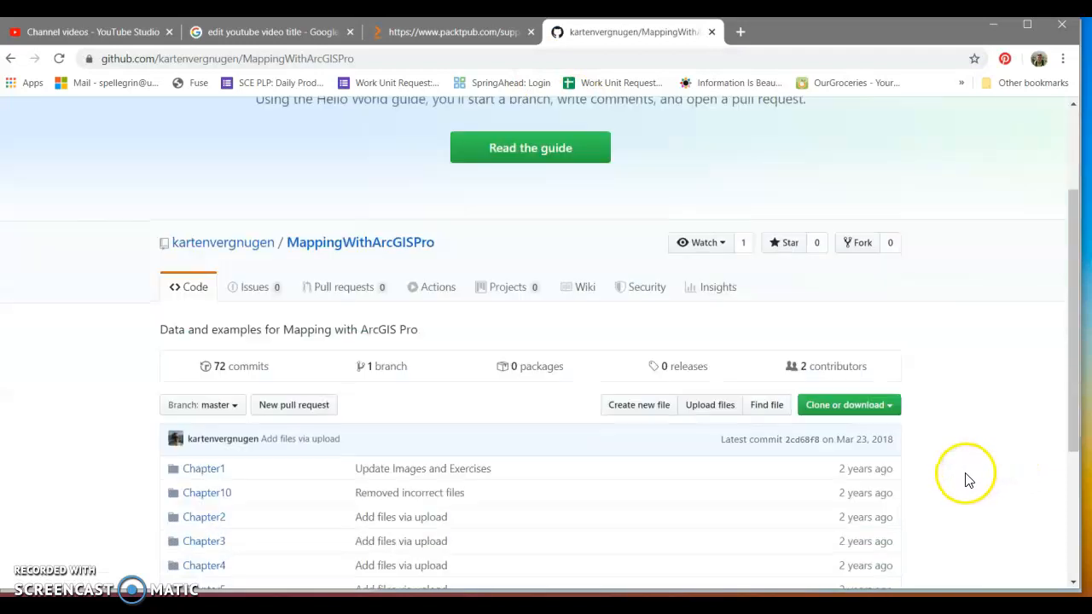
pyautogui.scroll(-3, 968, 479)
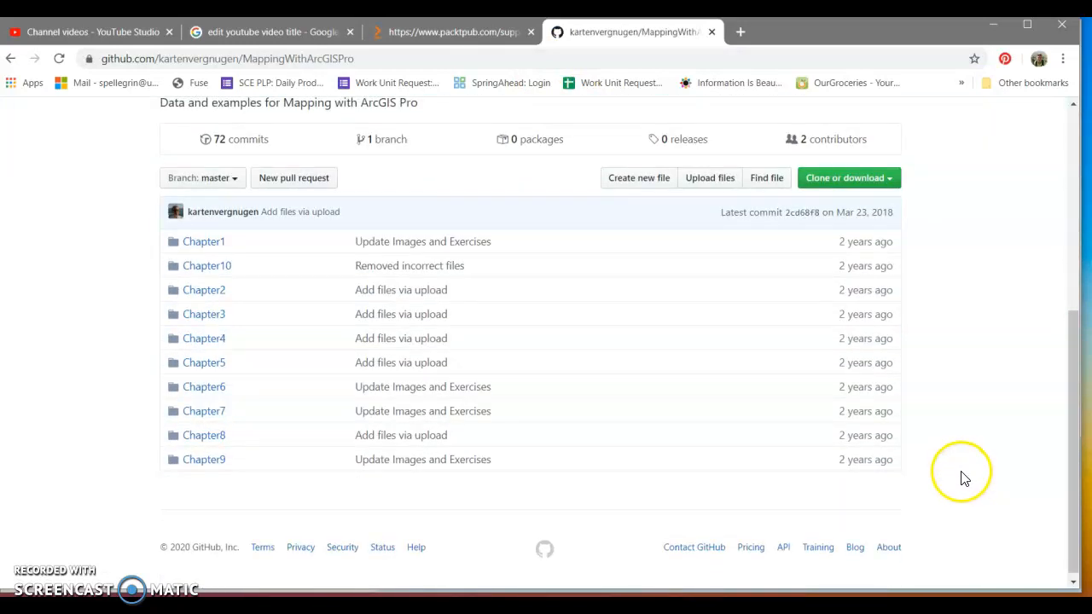
pyautogui.scroll(1, 960, 452)
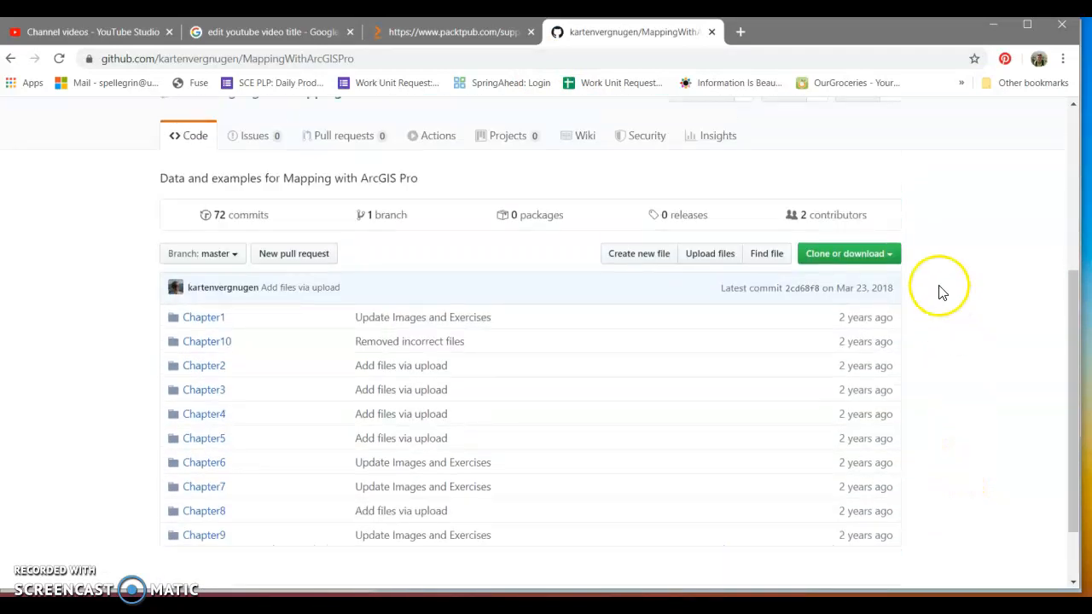
pyautogui.click(888, 259)
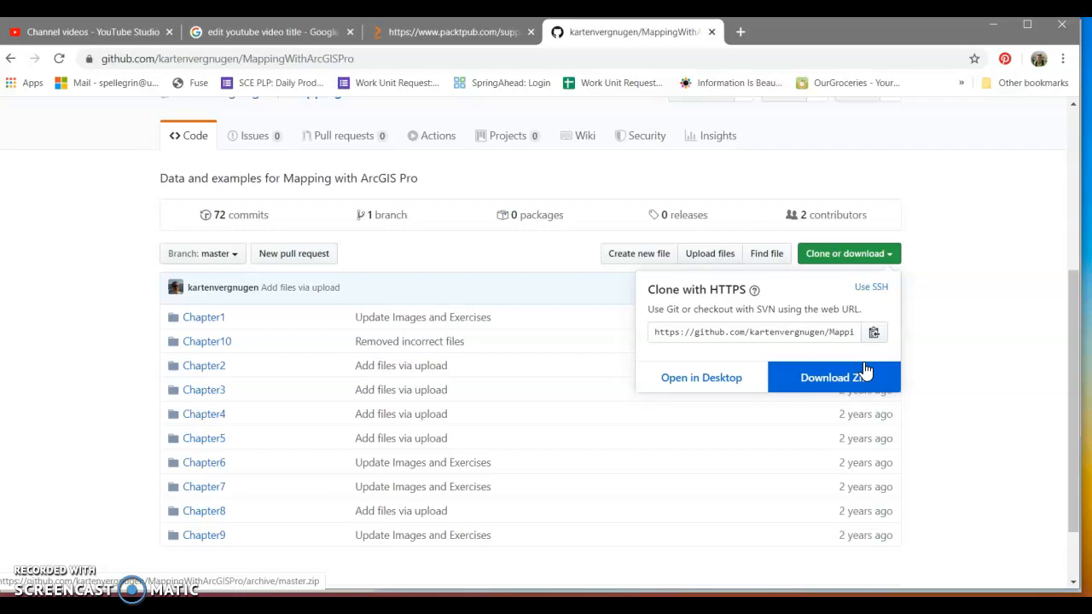
pyautogui.click(950, 214)
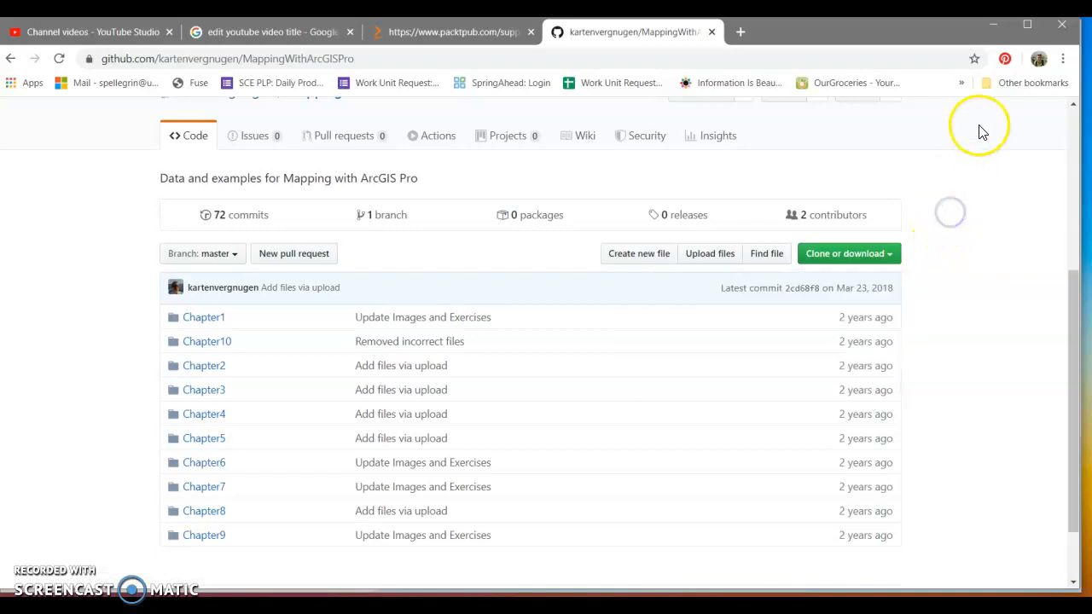
# Switch back to ArcGIS Pro, start opening another project and browse to the computer's Desktop folder.
pyautogui.click(994, 25)
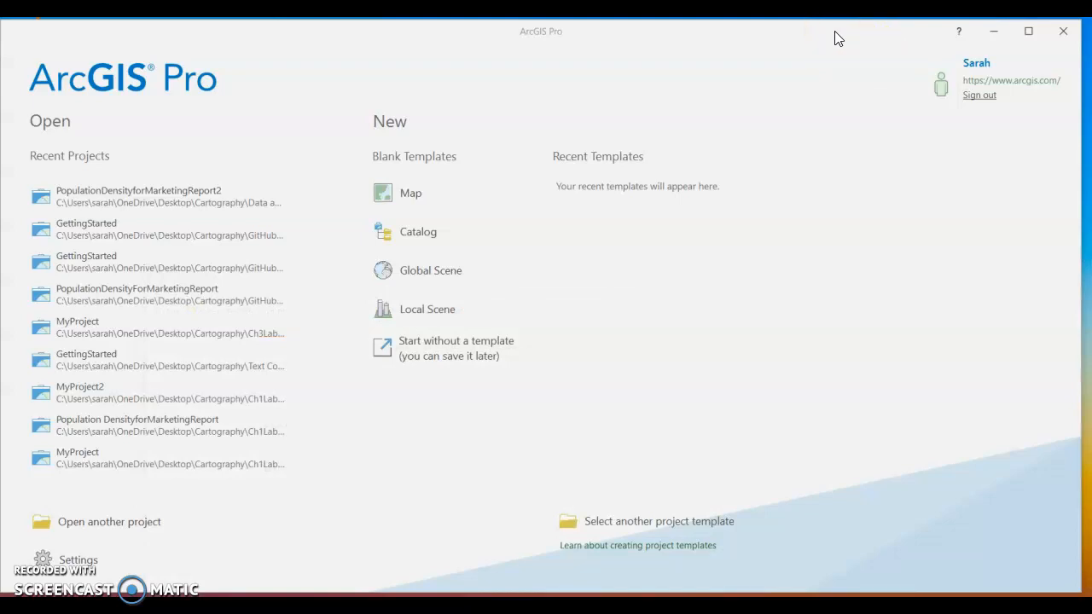
pyautogui.click(143, 523)
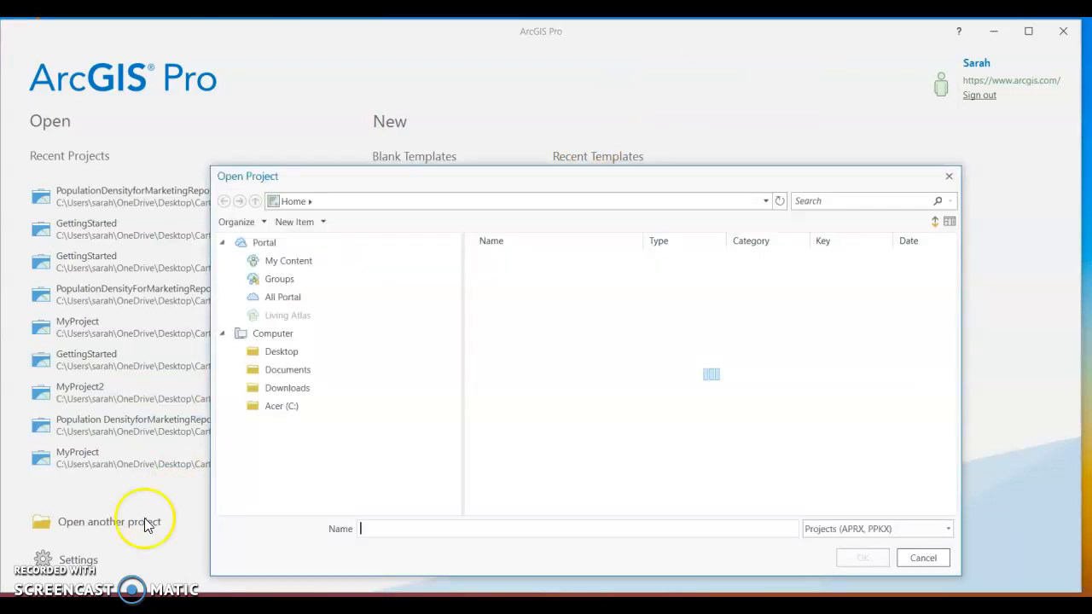
pyautogui.click(294, 405)
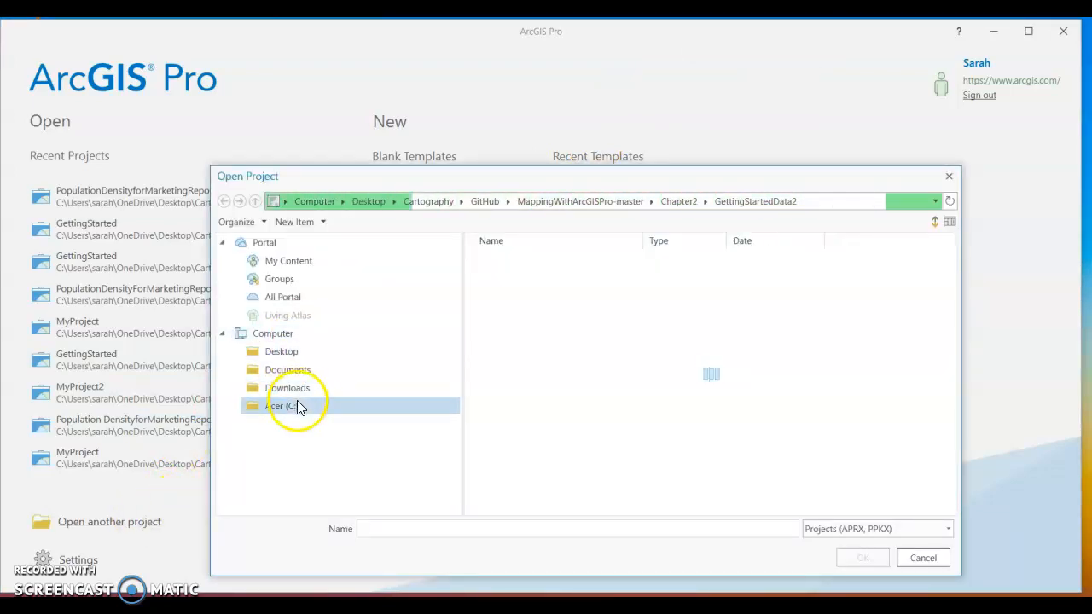
pyautogui.click(301, 388)
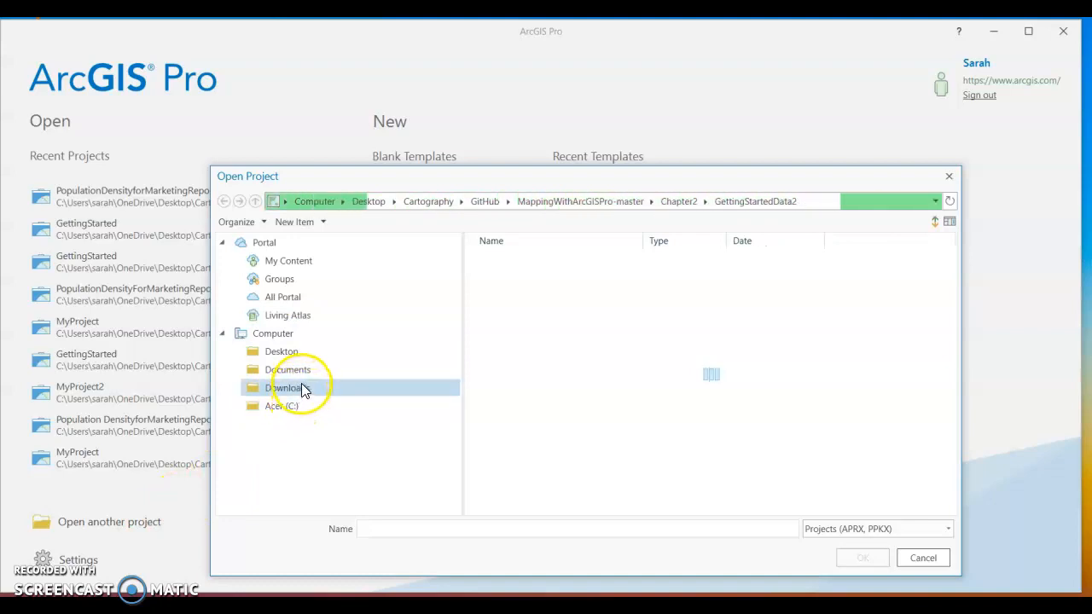
pyautogui.click(312, 371)
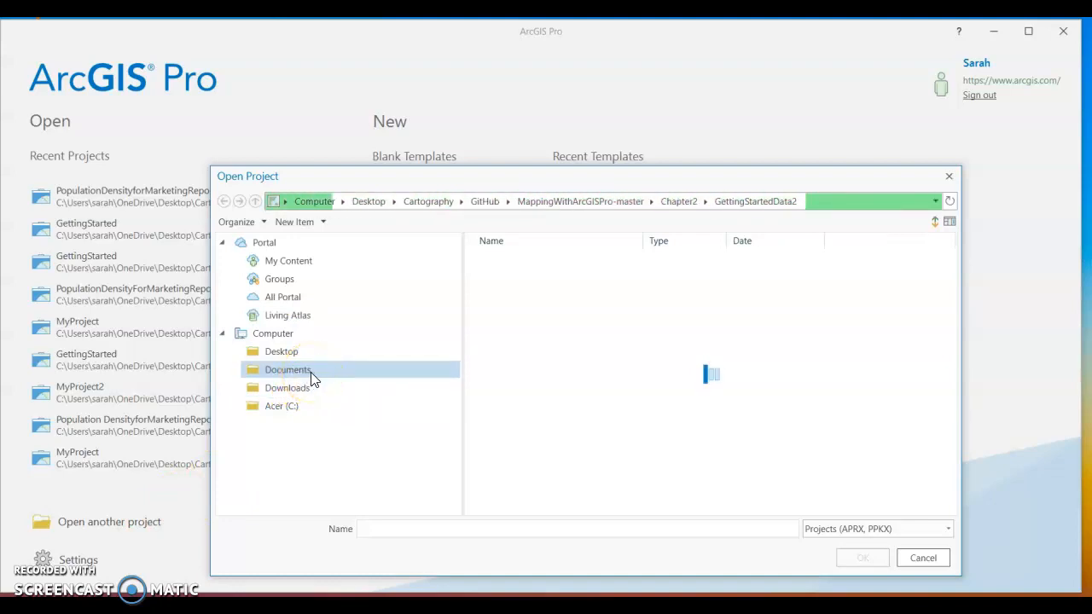
pyautogui.click(290, 388)
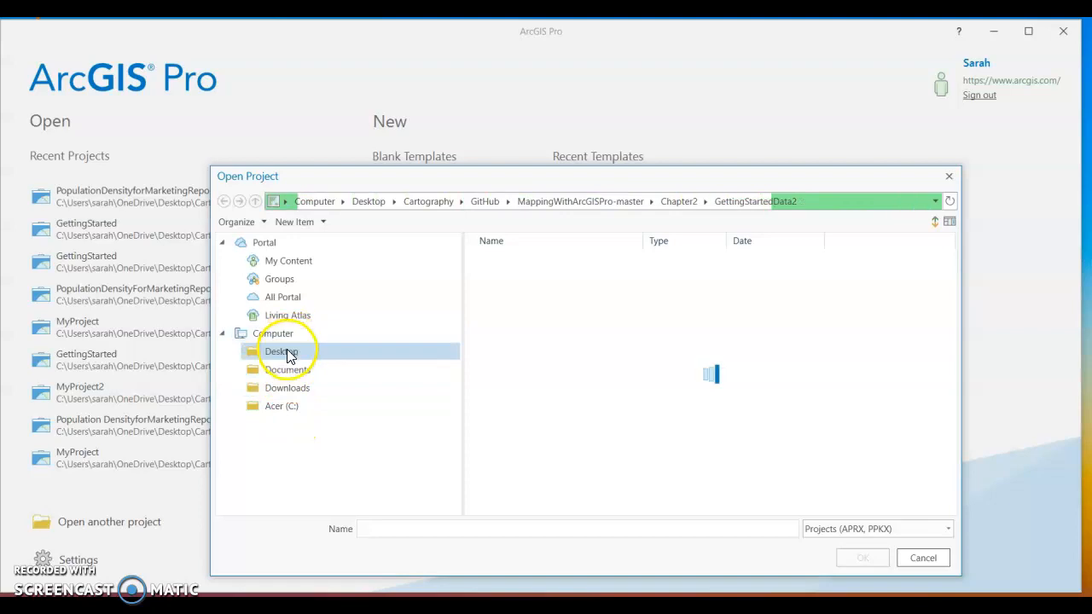
pyautogui.click(287, 351)
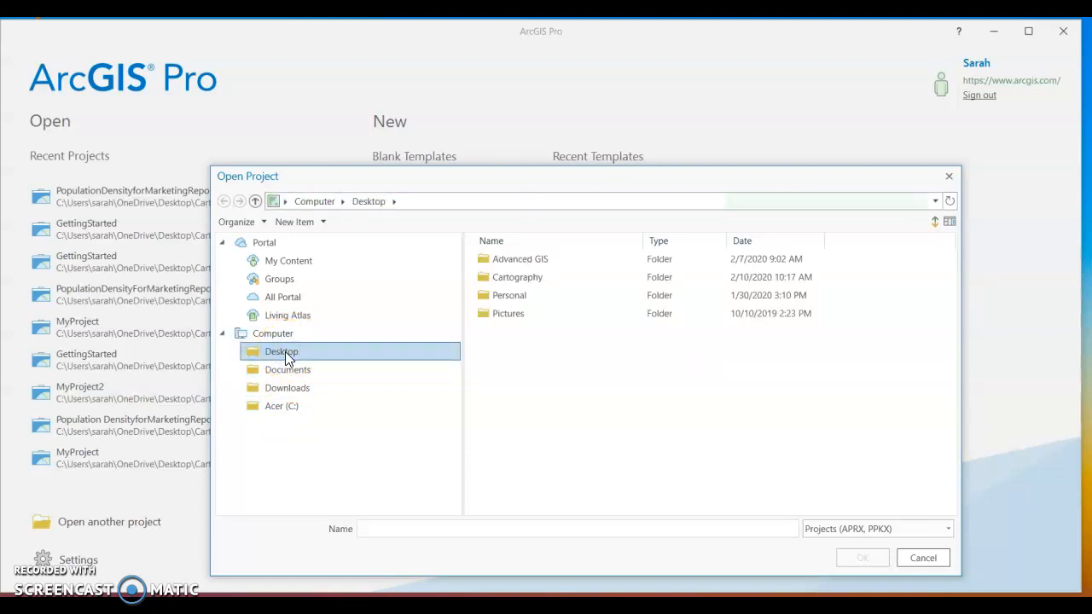
# Browse through Cartography, GitHub and MappingWithArcGISPro-master to the Chapter2 folder.
pyautogui.doubleClick(541, 276)
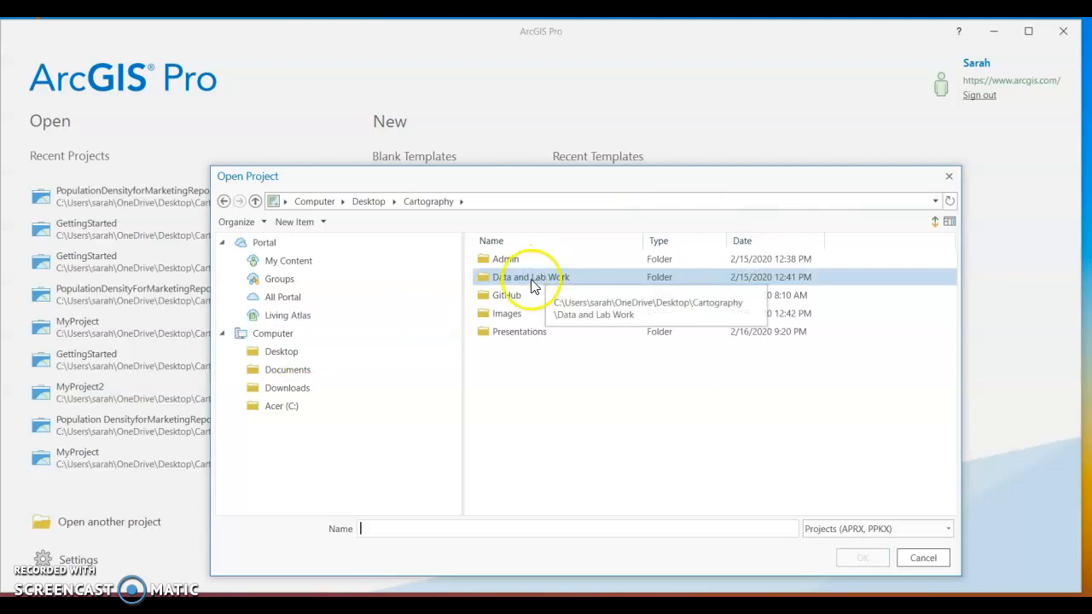
pyautogui.click(506, 297)
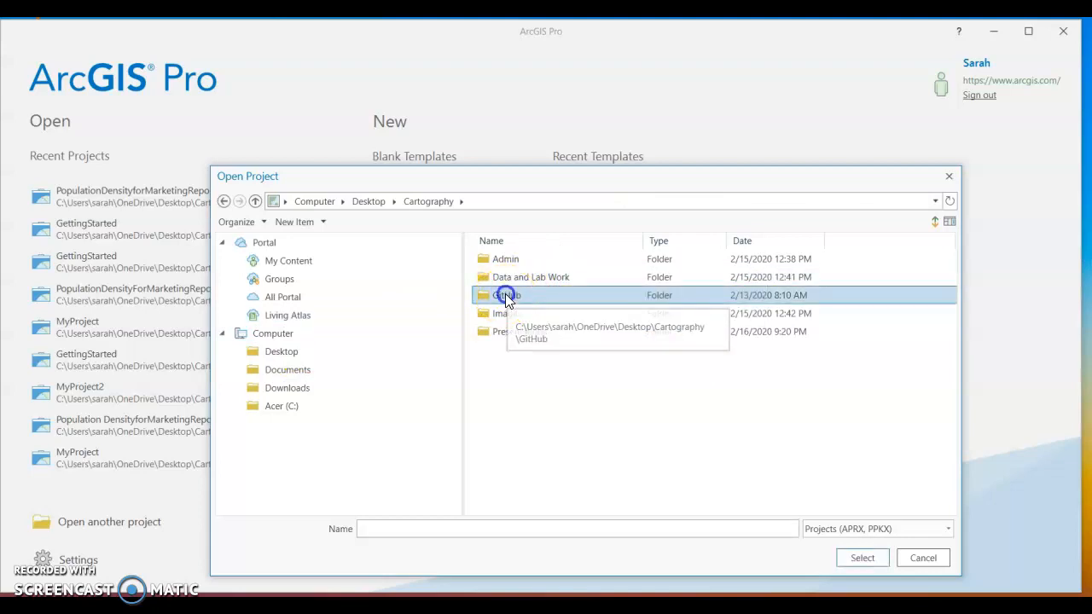
pyautogui.doubleClick(507, 297)
pyautogui.click(509, 264)
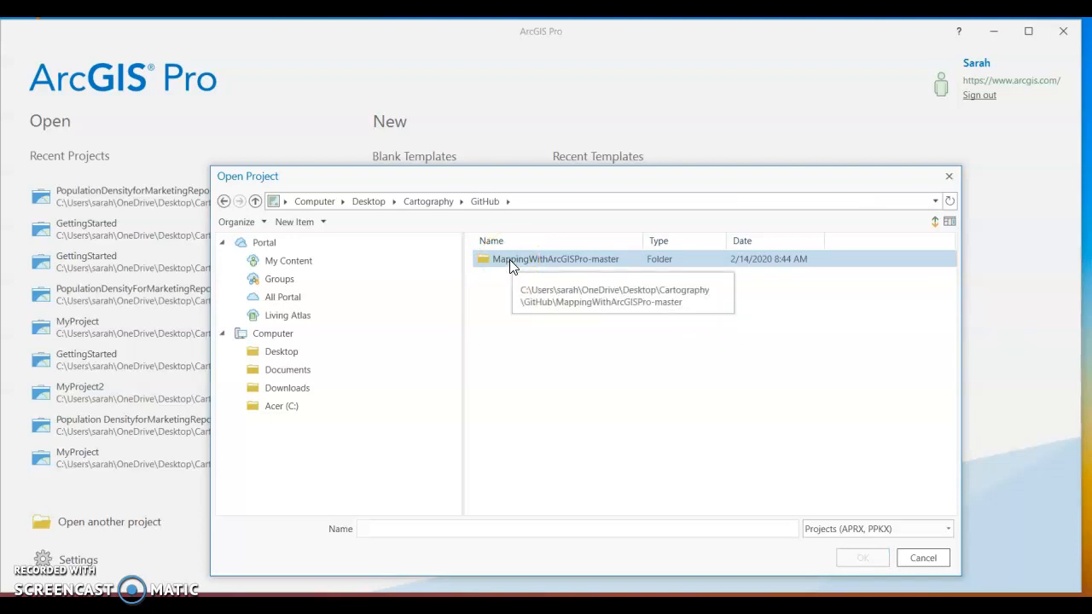
pyautogui.doubleClick(509, 261)
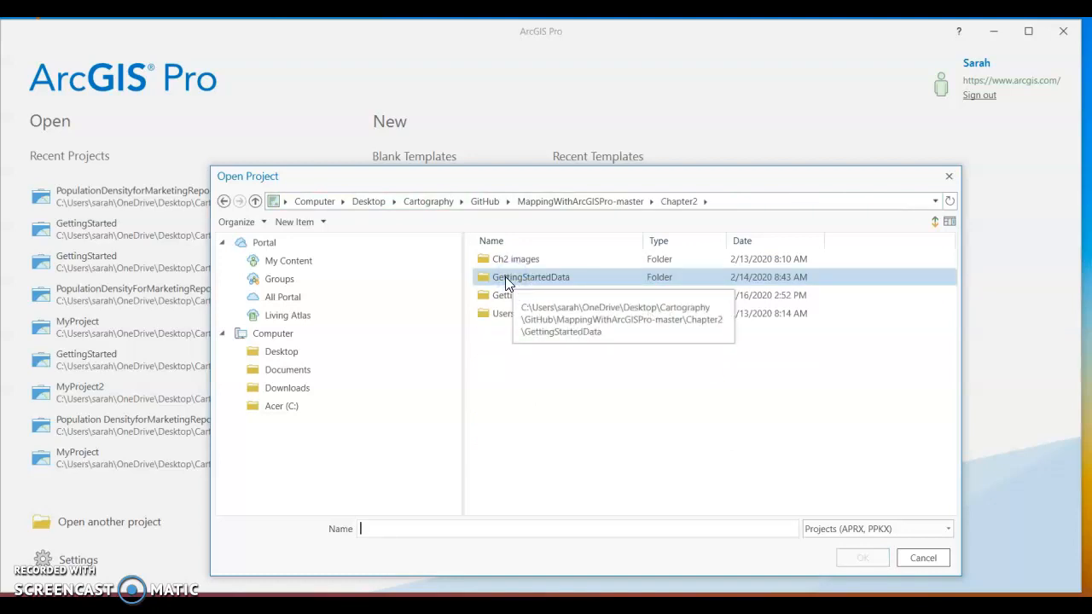
pyautogui.click(546, 280)
pyautogui.doubleClick(544, 279)
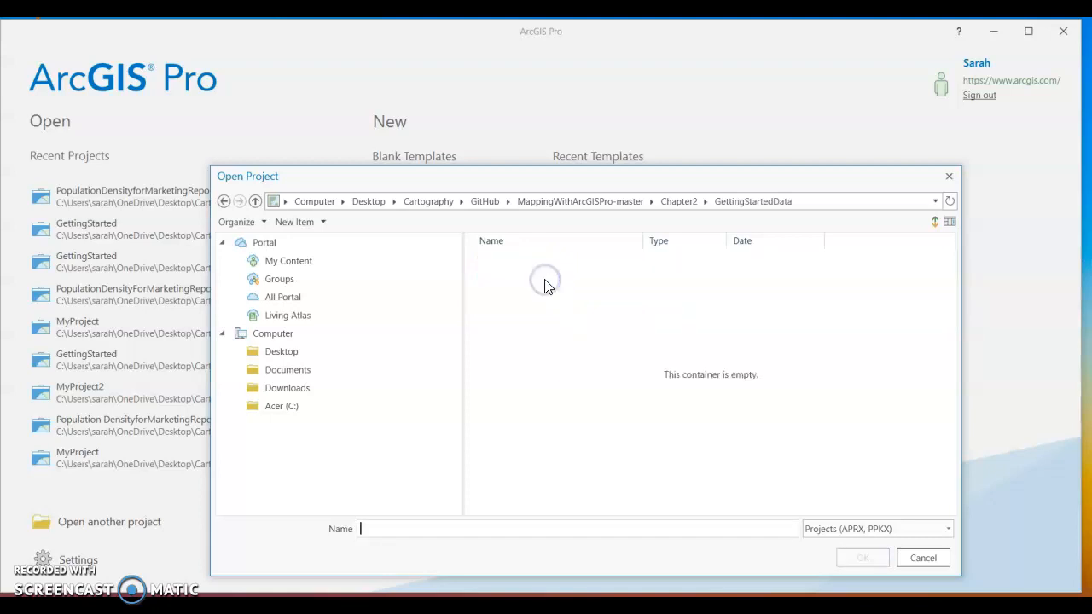
pyautogui.click(222, 202)
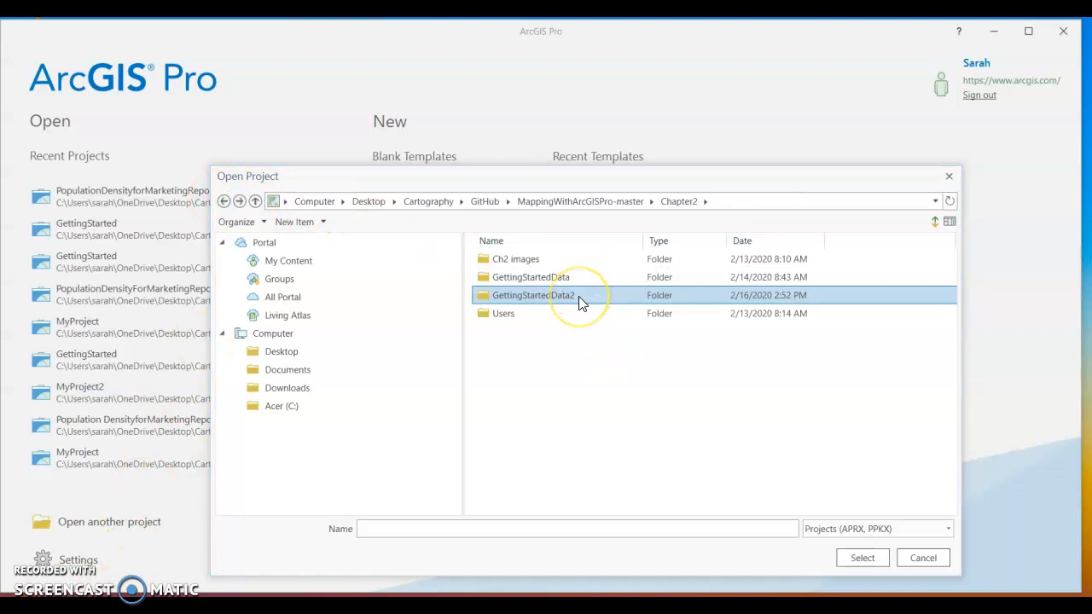
# Open the GettingStarted.aprx project from the GettingStartedData2 folder.
pyautogui.doubleClick(578, 300)
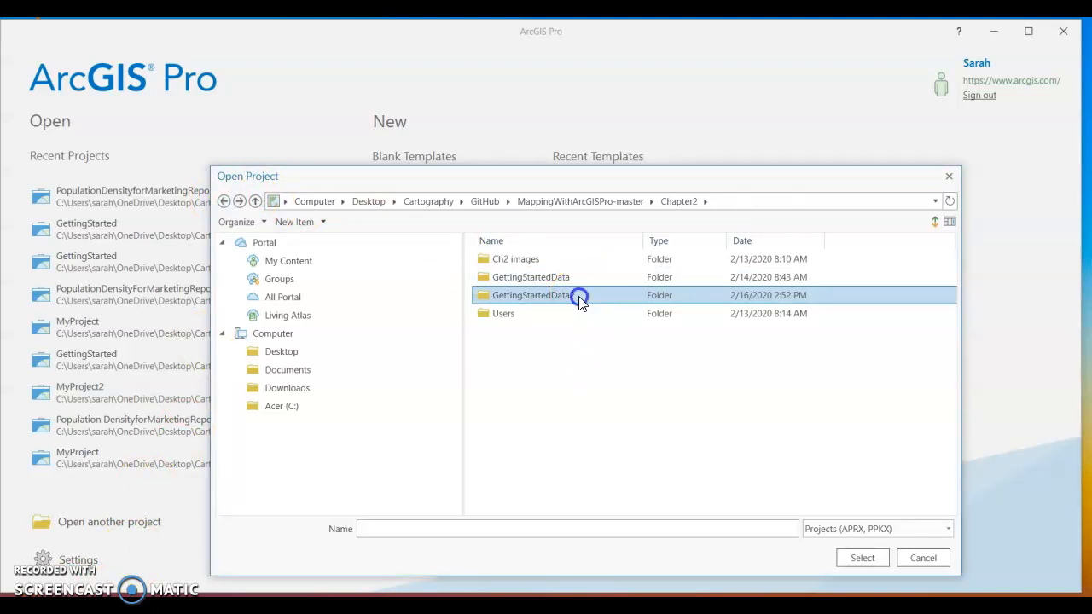
pyautogui.click(568, 285)
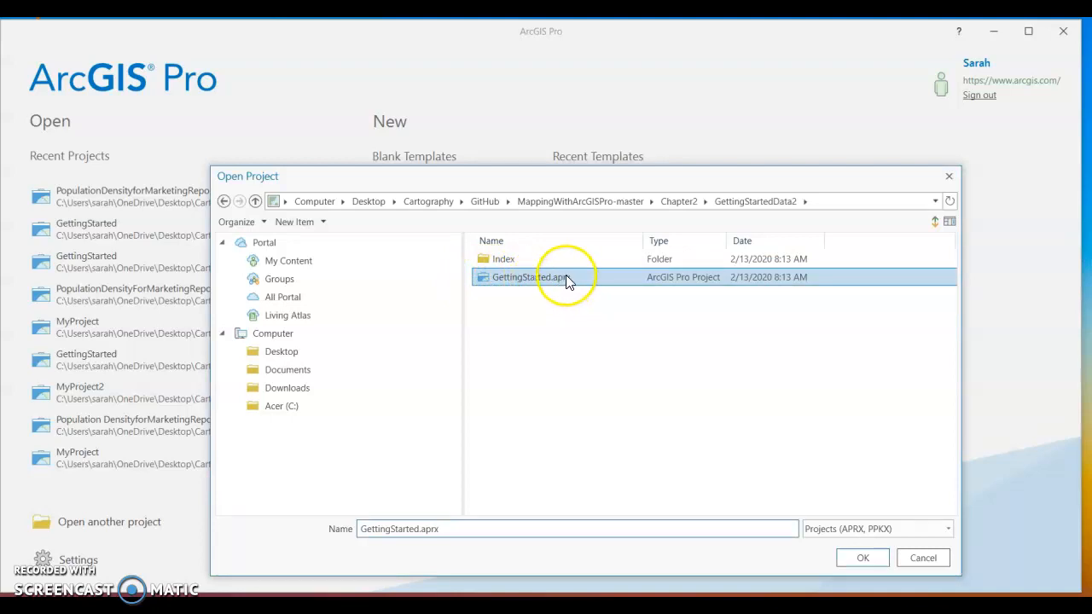
pyautogui.click(560, 277)
pyautogui.click(859, 558)
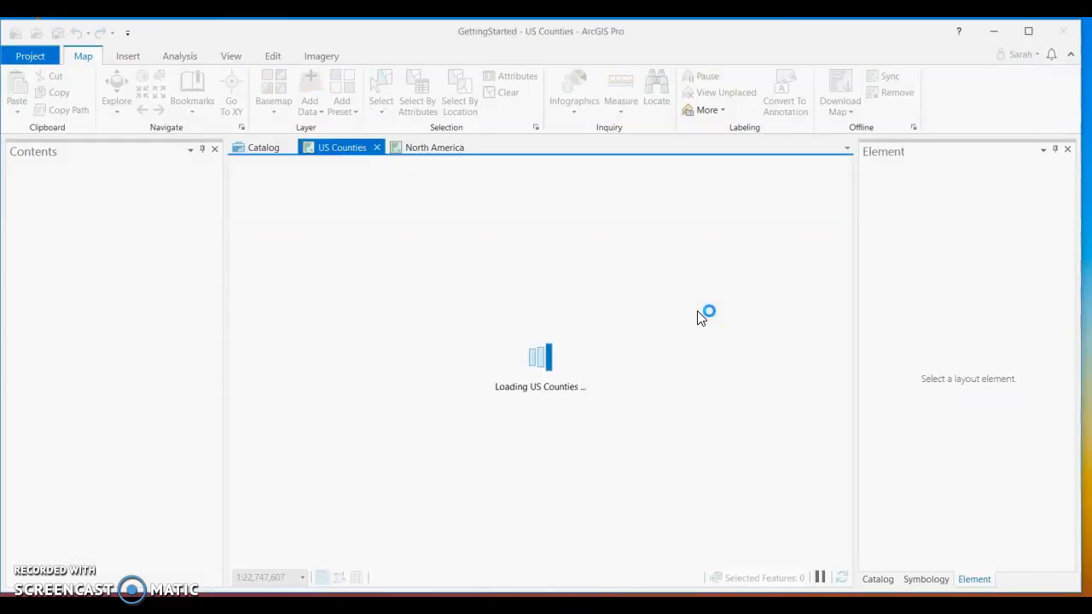
pyautogui.click(680, 299)
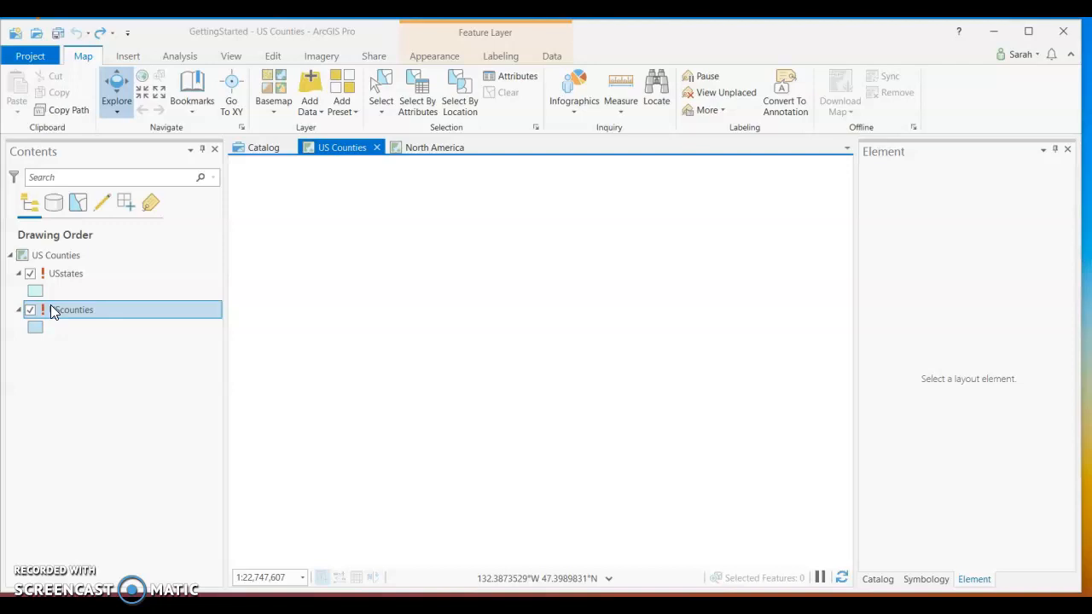
# Open the USstates layer's properties and inspect the shapefile path in its data source settings.
pyautogui.moveTo(50, 311)
pyautogui.mouseDown()
pyautogui.moveTo(47, 272)
pyautogui.moveTo(51, 313)
pyautogui.mouseUp()
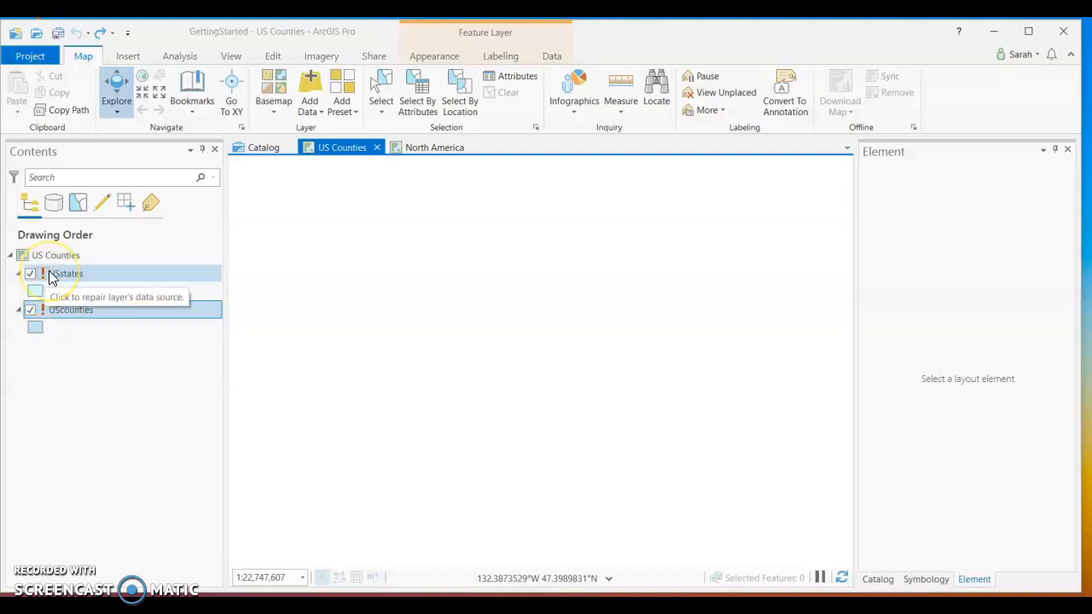
pyautogui.click(71, 273)
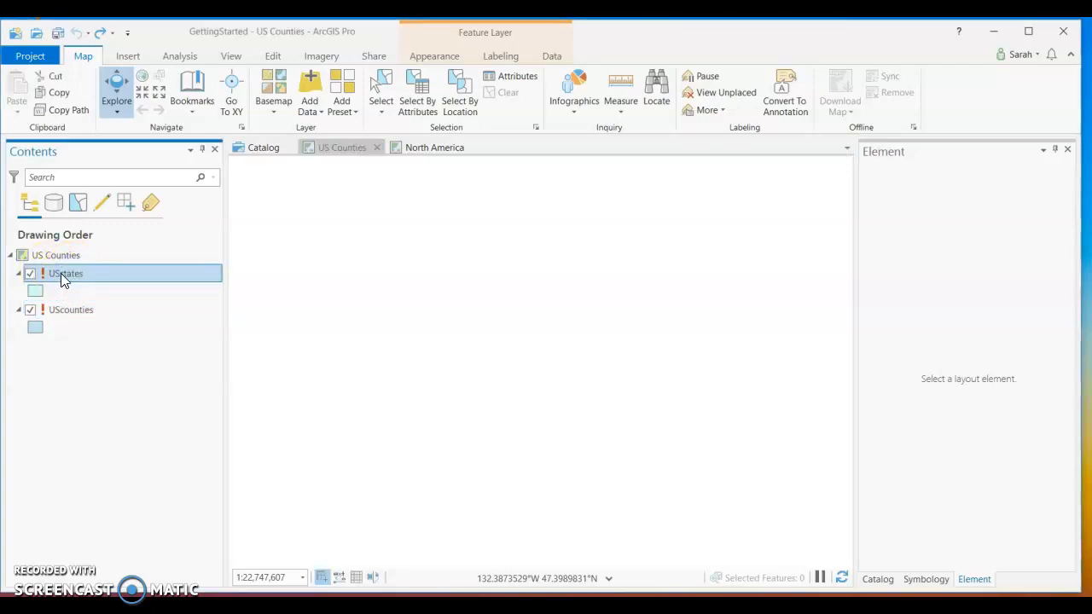
pyautogui.rightClick(60, 272)
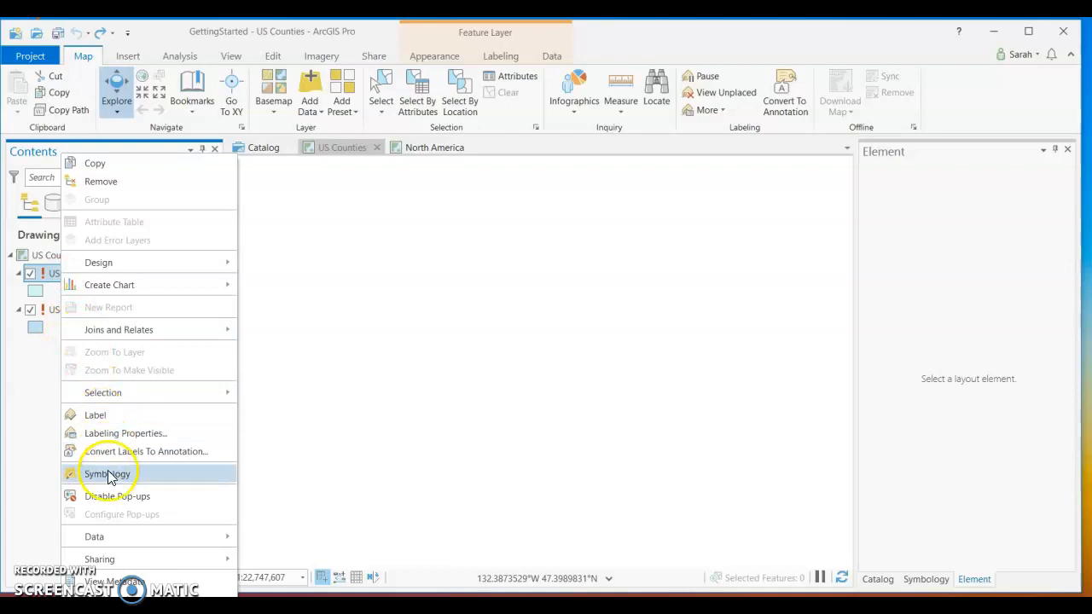
pyautogui.click(96, 607)
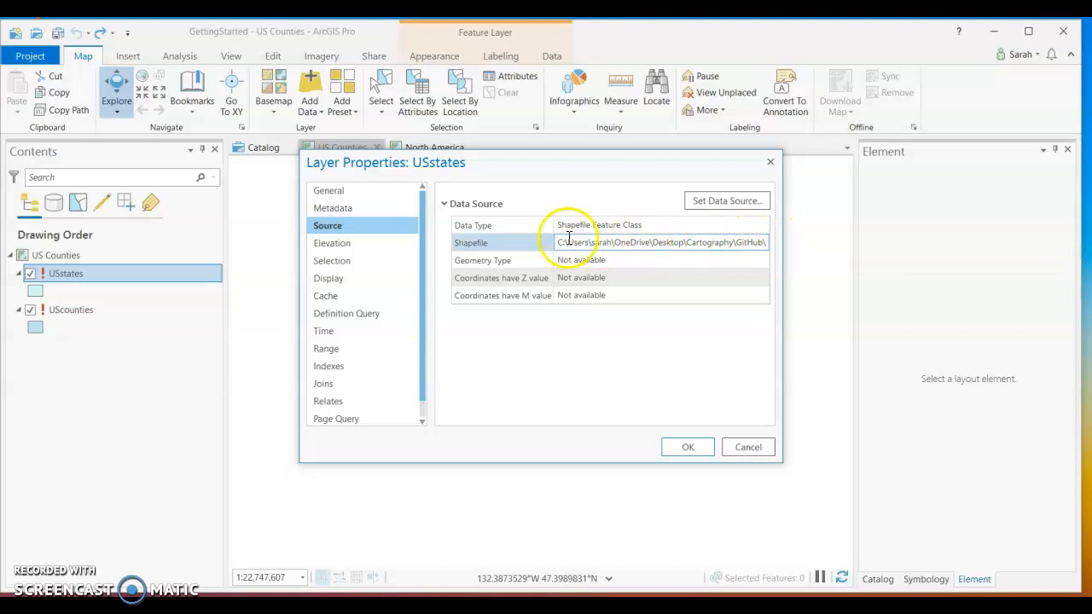
pyautogui.click(507, 246)
pyautogui.click(596, 244)
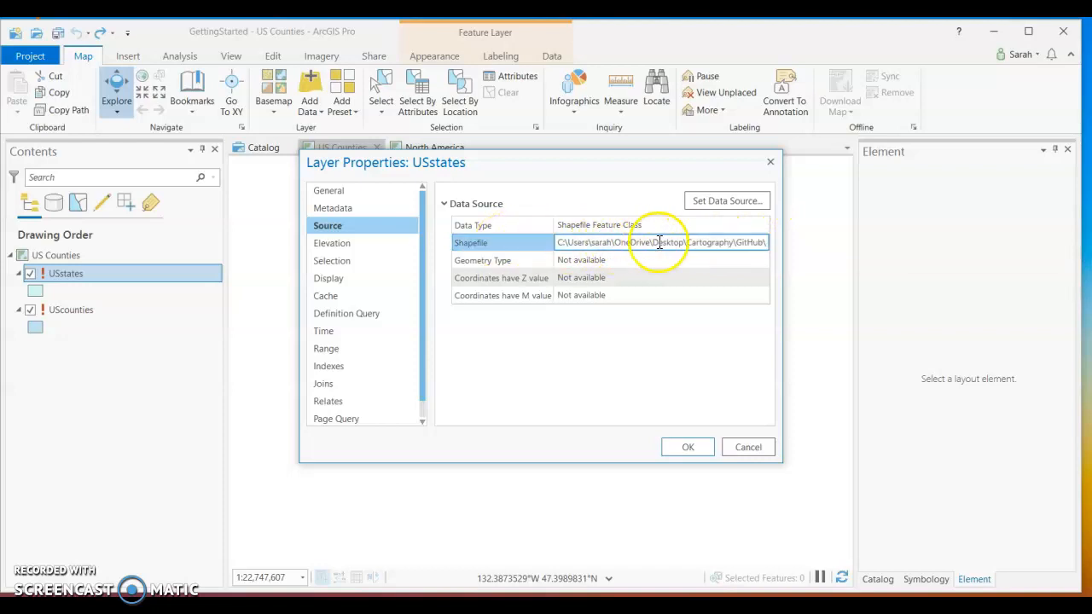
# Set the USstates layer's data source to USstates.shp in the GettingStartedData2 folder and apply the properties.
pyautogui.click(740, 197)
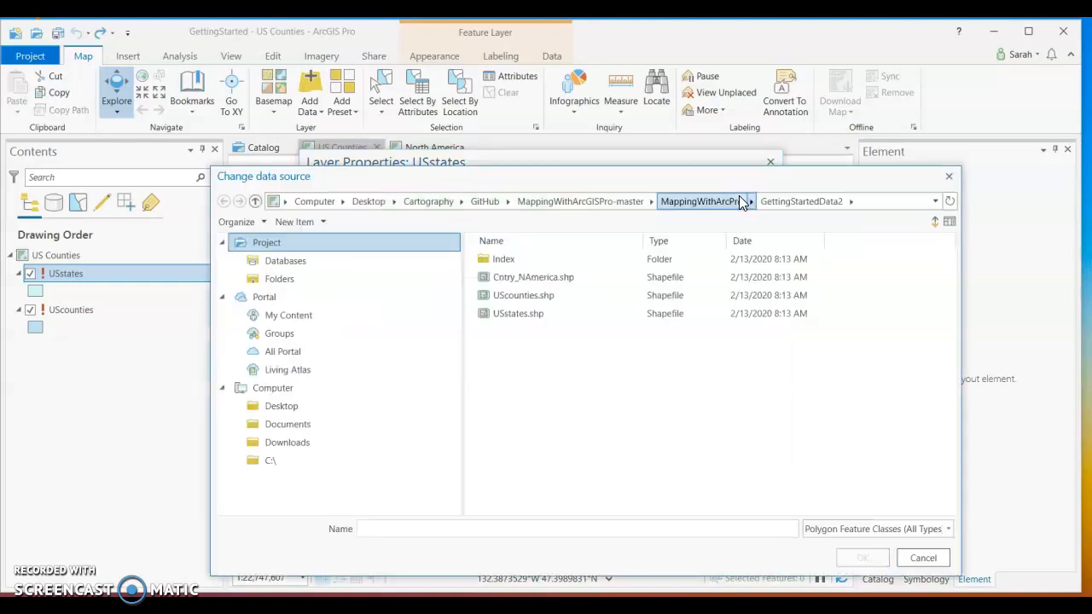
pyautogui.click(587, 319)
pyautogui.click(590, 334)
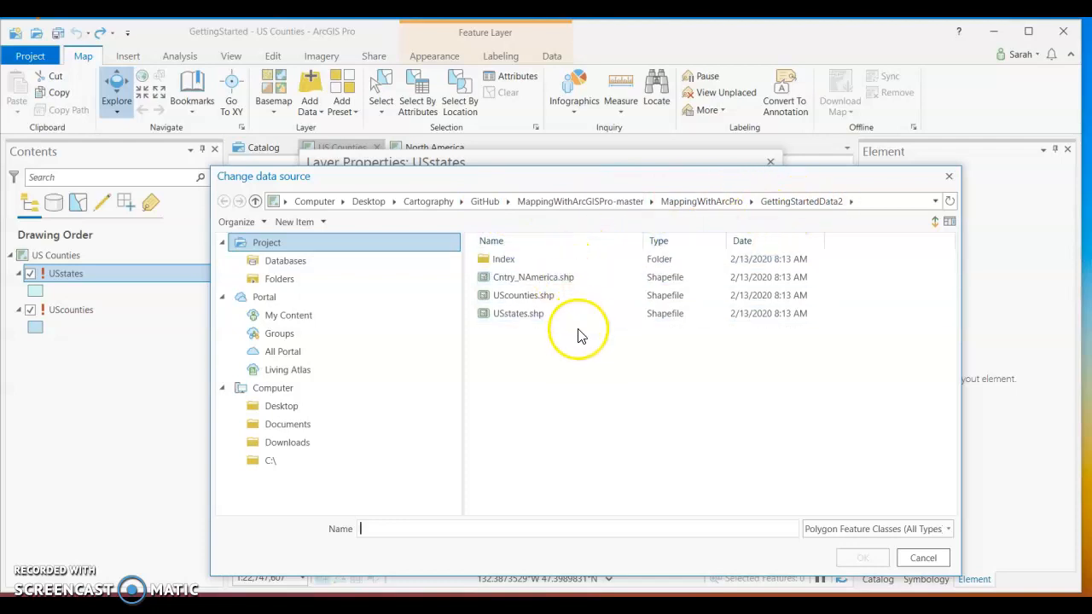
pyautogui.click(543, 320)
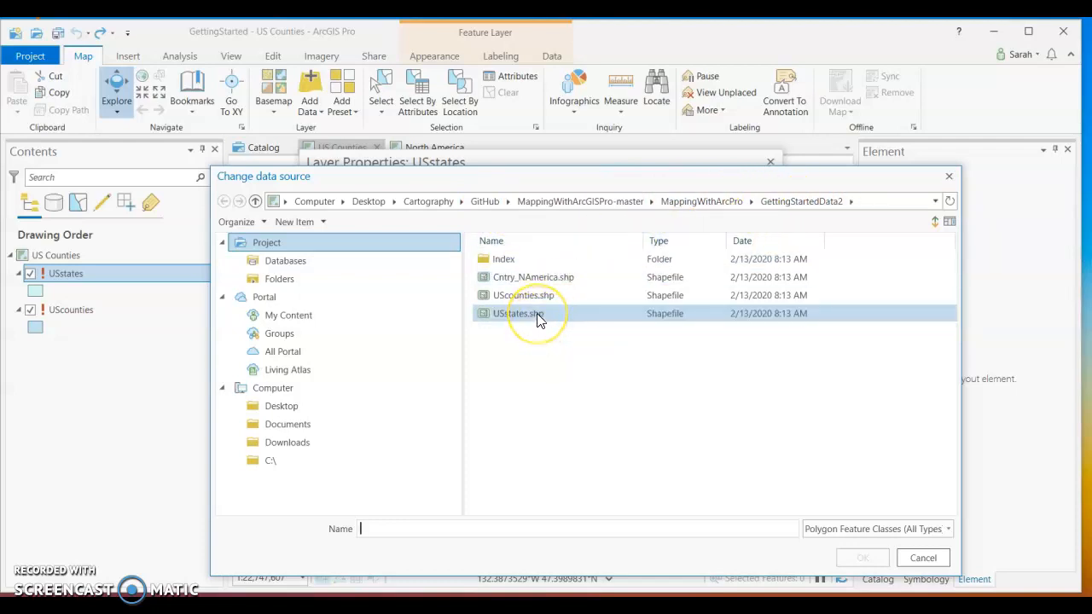
pyautogui.click(539, 317)
pyautogui.click(860, 560)
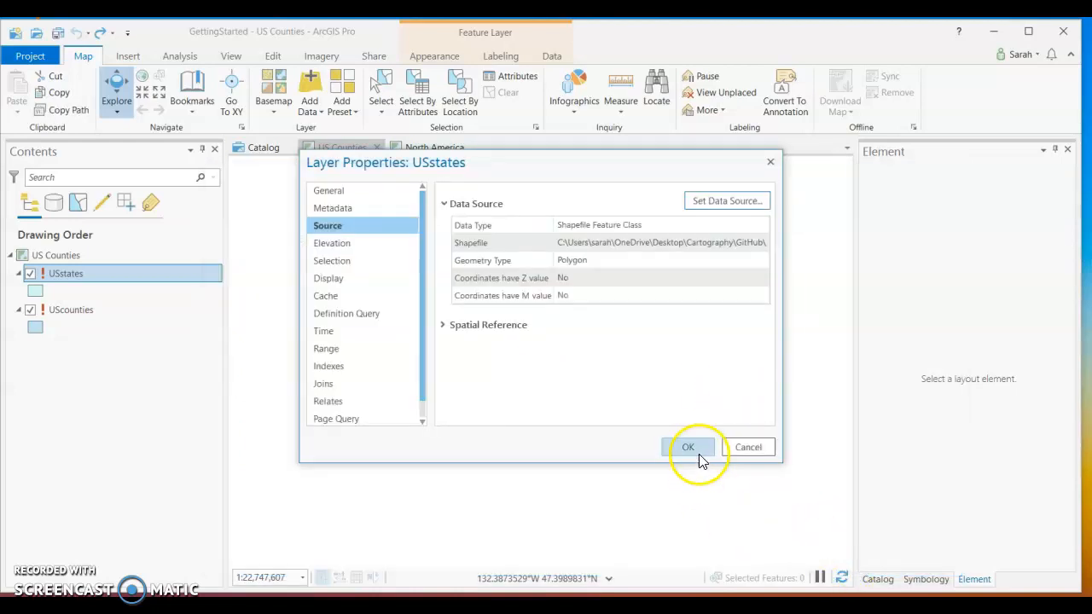
pyautogui.click(697, 454)
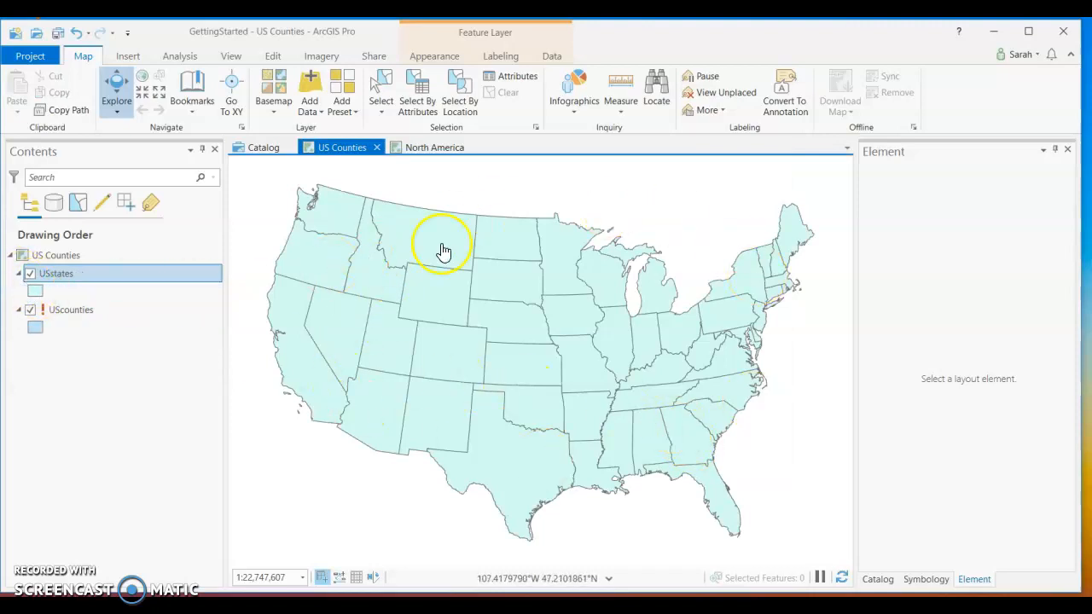
# Try to set the UScounties layer's data source to UScounties.shp in the GettingStartedData2 folder.
pyautogui.click(67, 312)
pyautogui.click(109, 316)
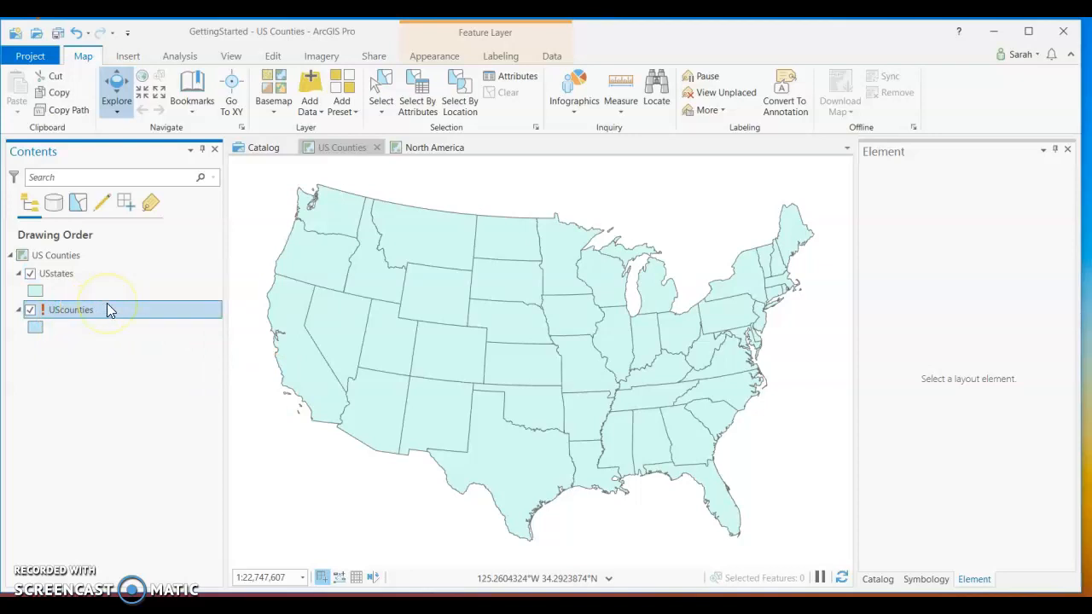
pyautogui.click(73, 314)
pyautogui.rightClick(73, 316)
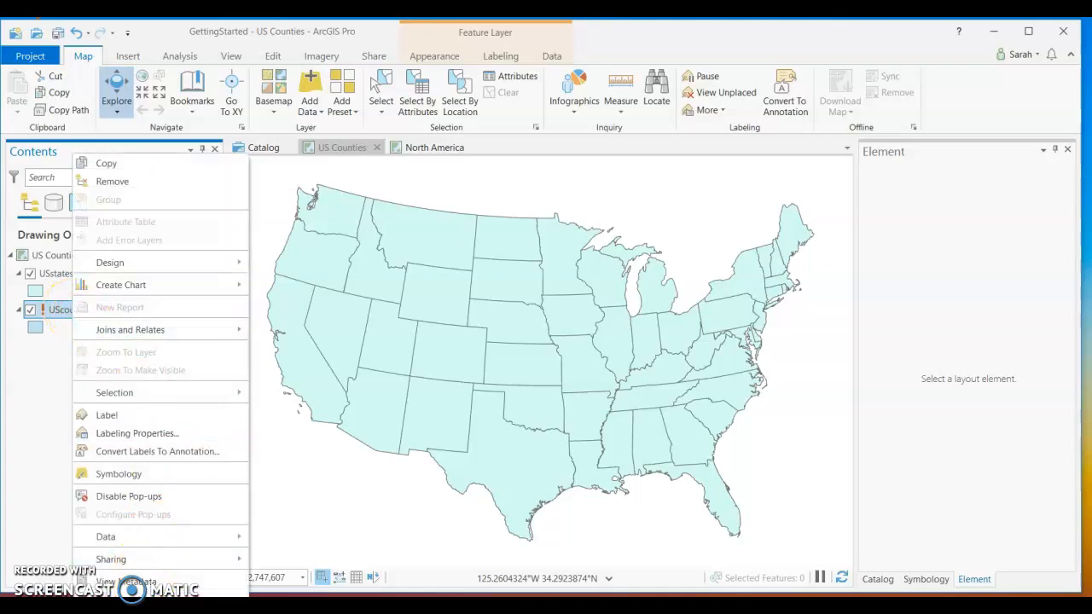
pyautogui.click(128, 597)
pyautogui.click(514, 244)
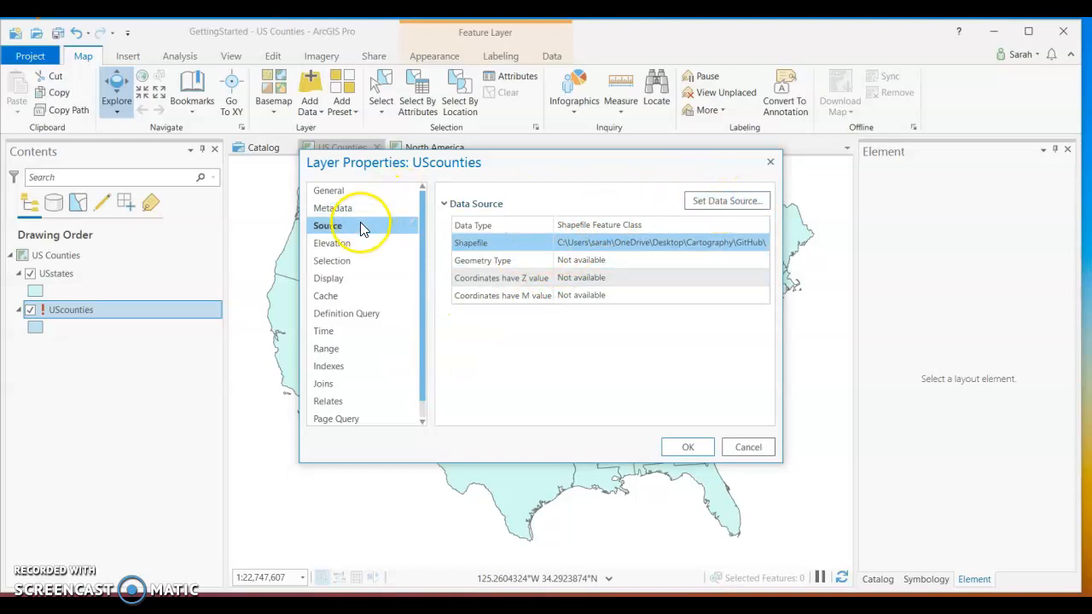
pyautogui.click(721, 201)
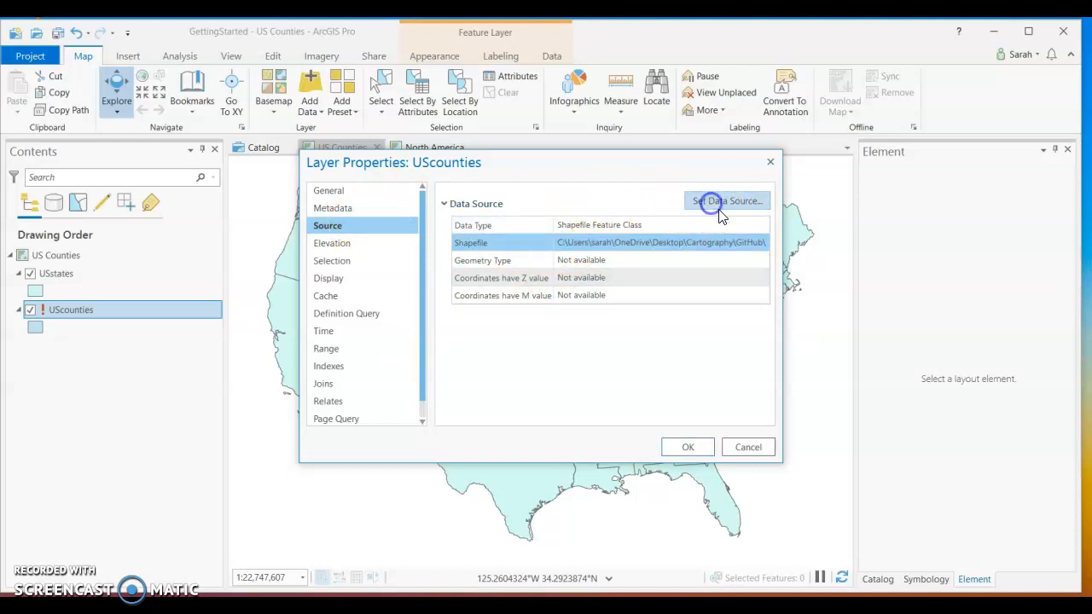
pyautogui.click(537, 296)
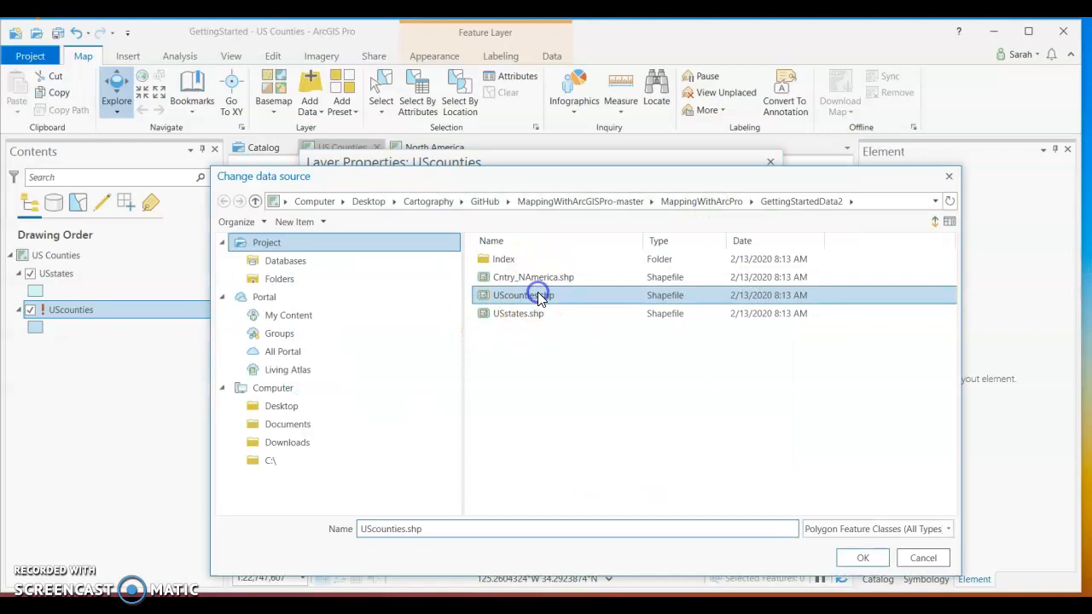
pyautogui.click(850, 559)
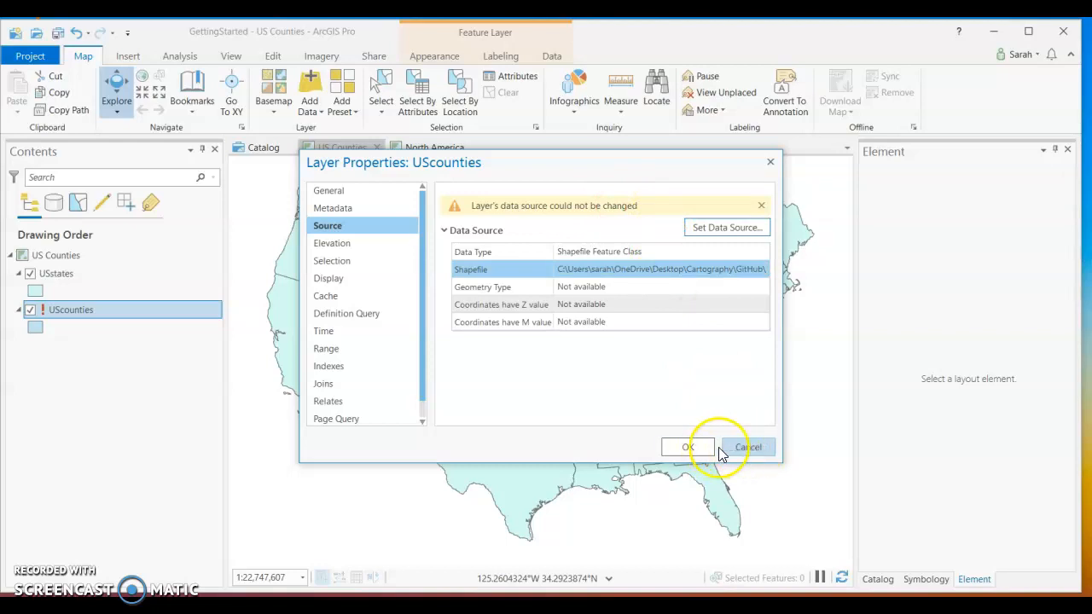
pyautogui.click(688, 447)
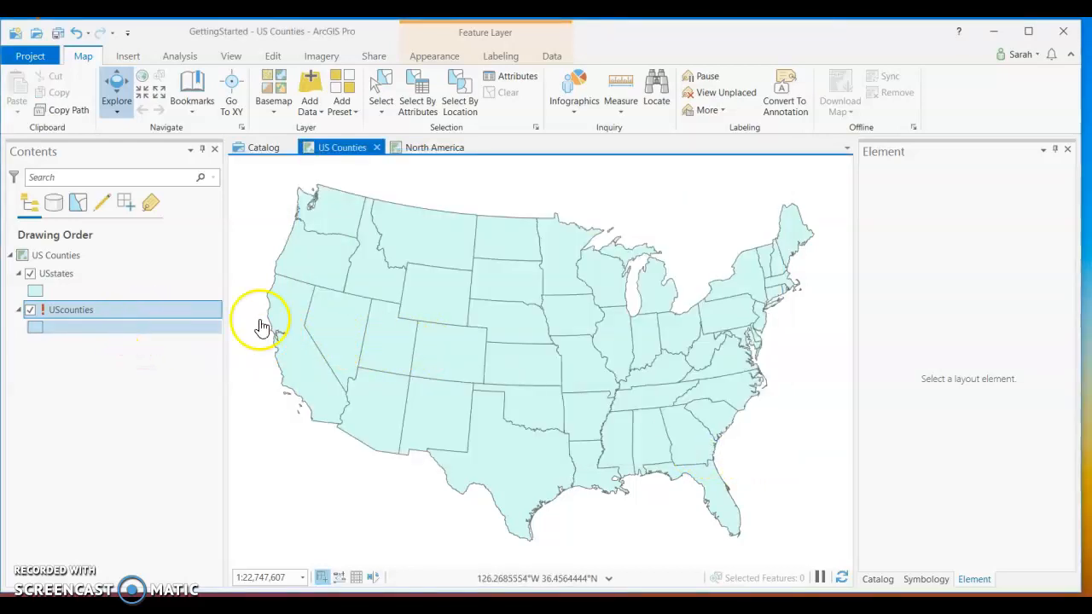
# Search the portal's Living Atlas for "Usa counties".
pyautogui.click(877, 579)
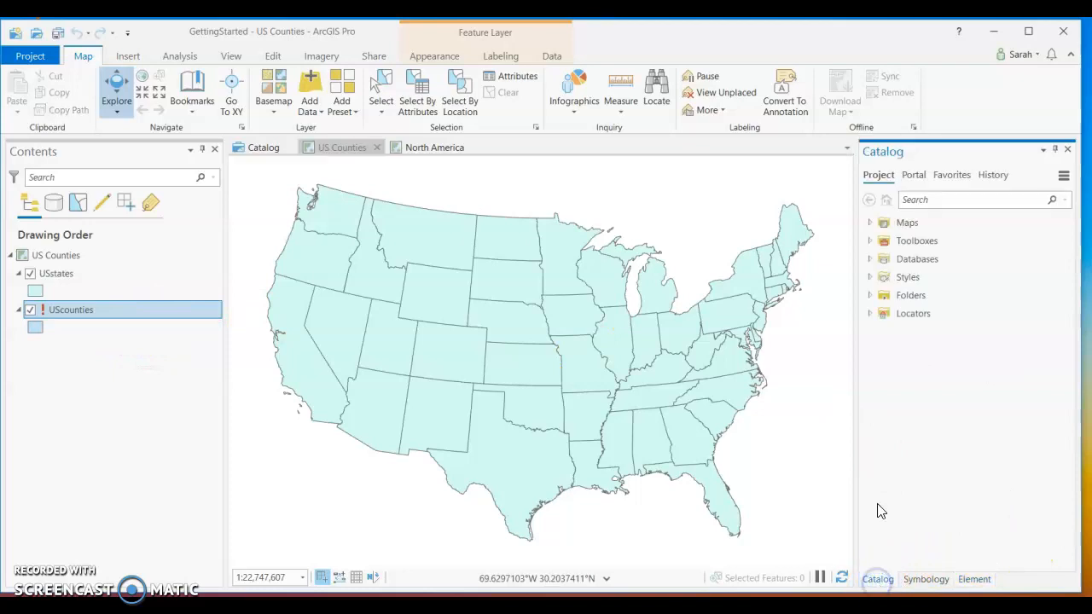
pyautogui.click(913, 177)
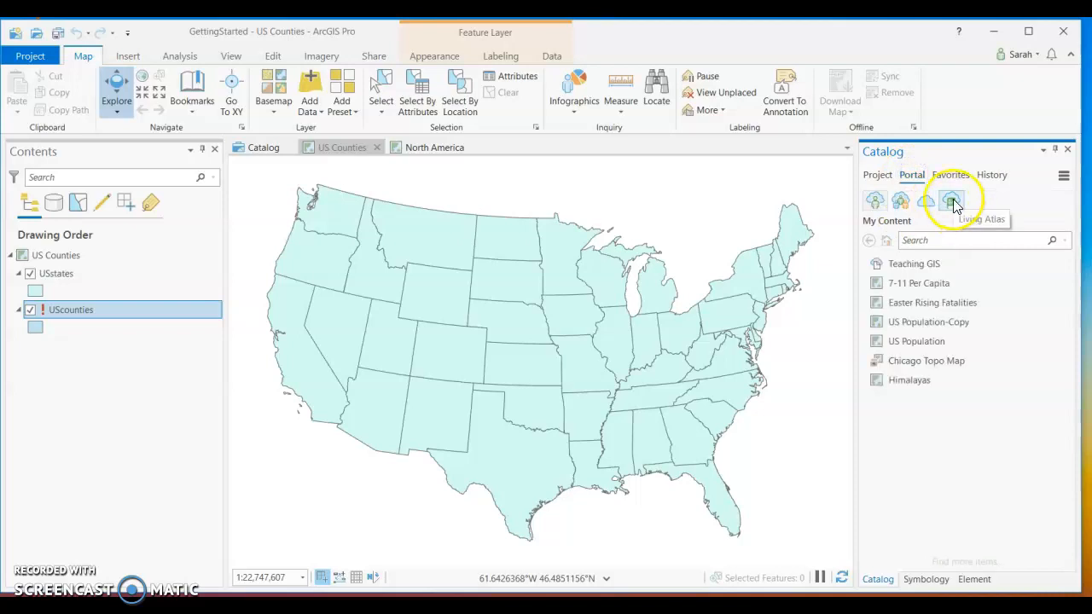
pyautogui.click(952, 201)
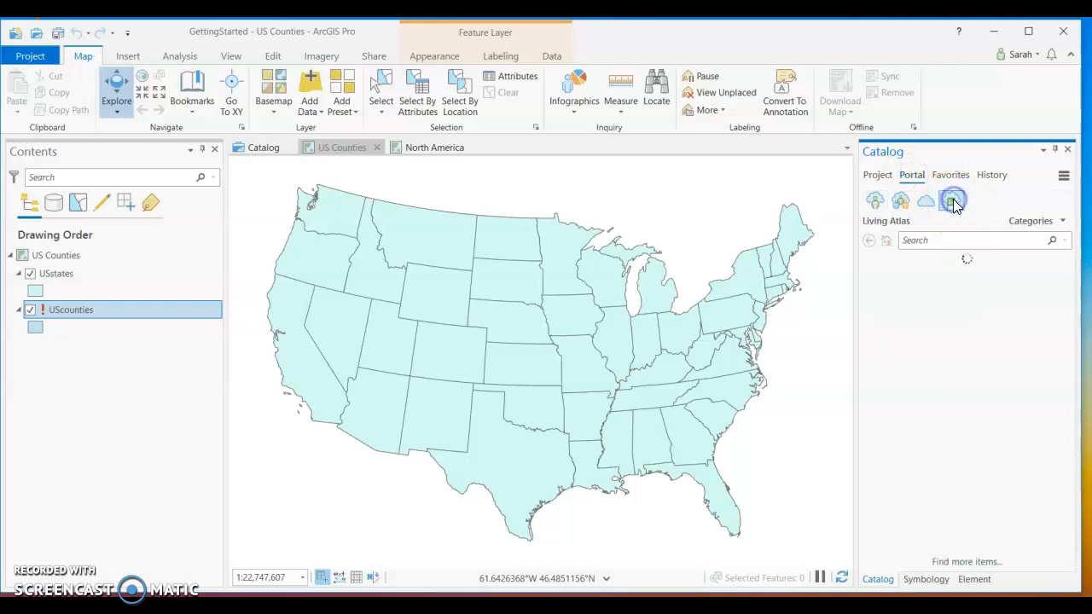
pyautogui.click(940, 241)
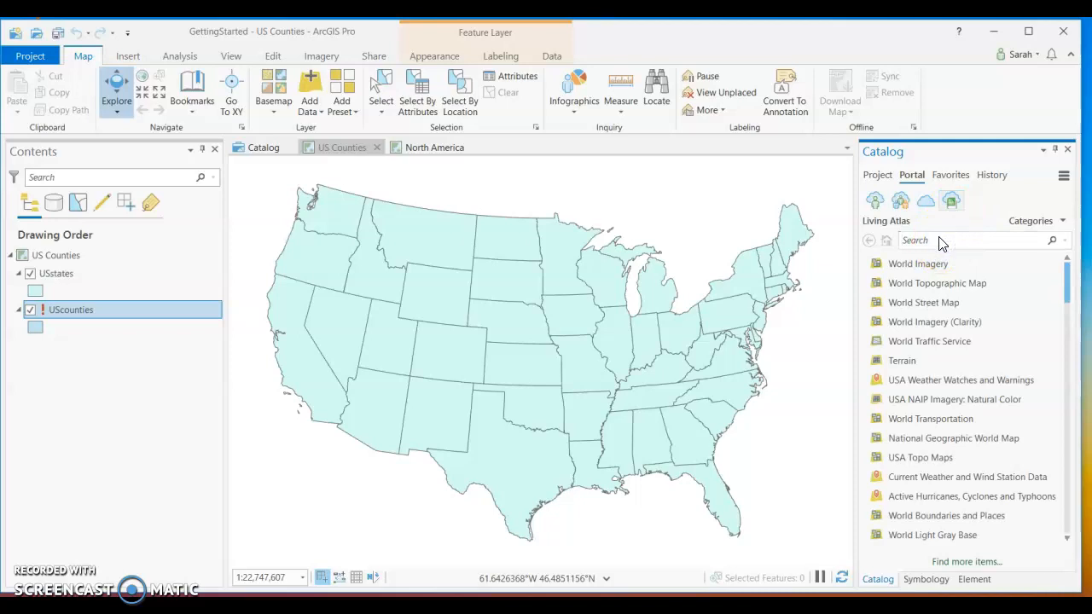
pyautogui.write('Usa')
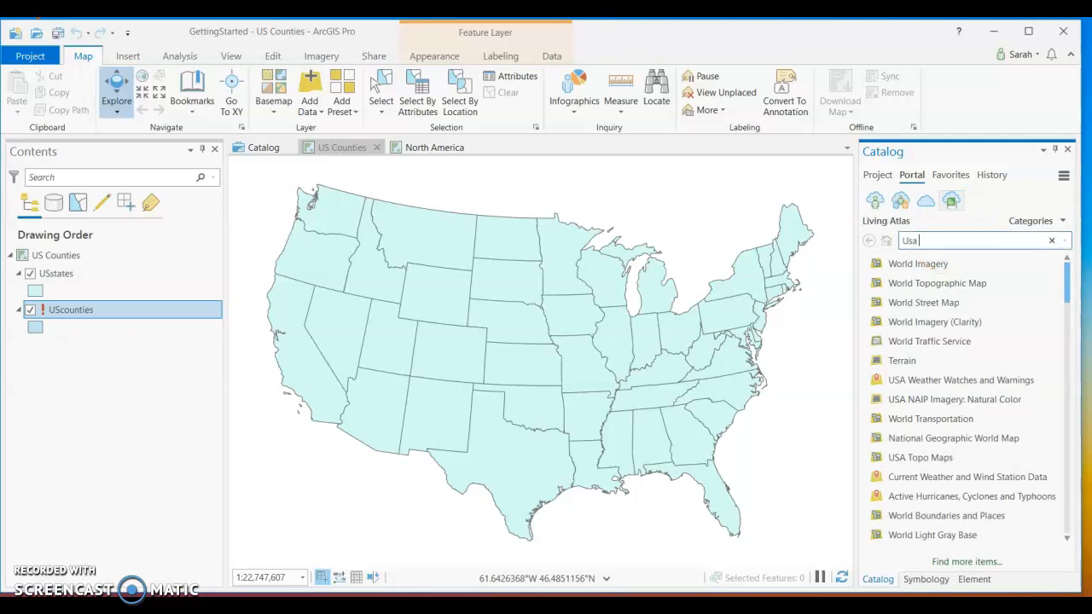
pyautogui.press('Return')
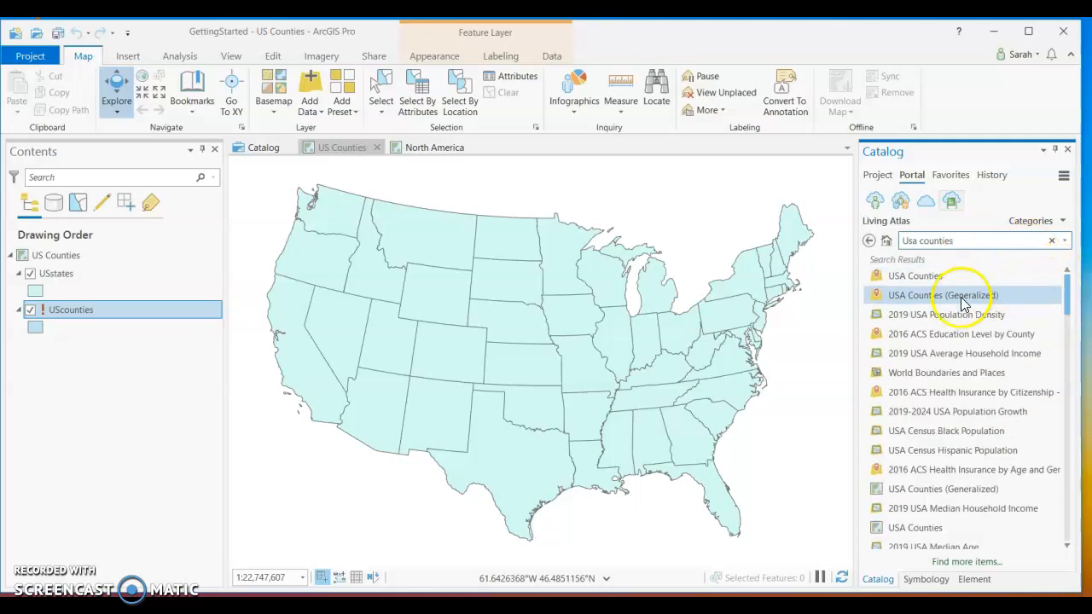
# Add the USA Counties (Generalized) feature layer from the search results to the US Counties map.
pyautogui.moveTo(962, 303)
pyautogui.rightClick(961, 295)
pyautogui.click(979, 304)
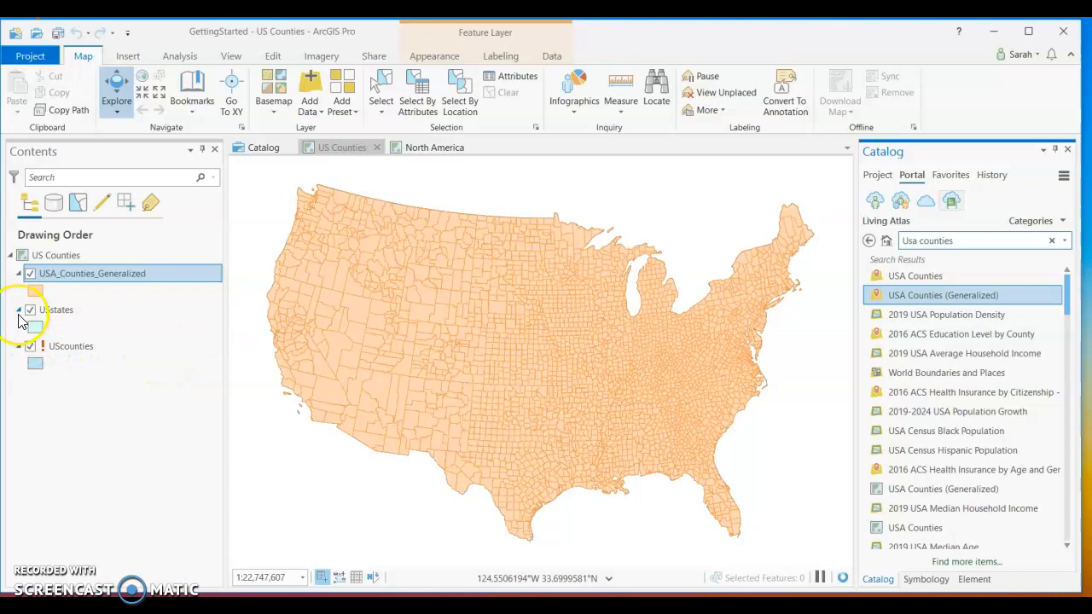
# Remove the broken UScounties layer from the US Counties map.
pyautogui.rightClick(57, 349)
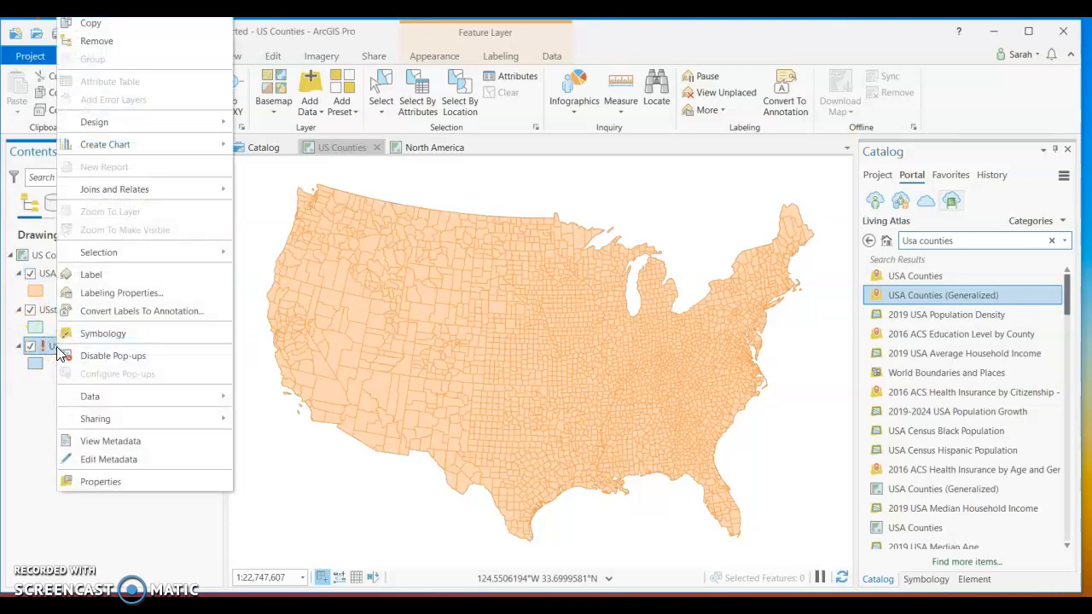
pyautogui.click(133, 40)
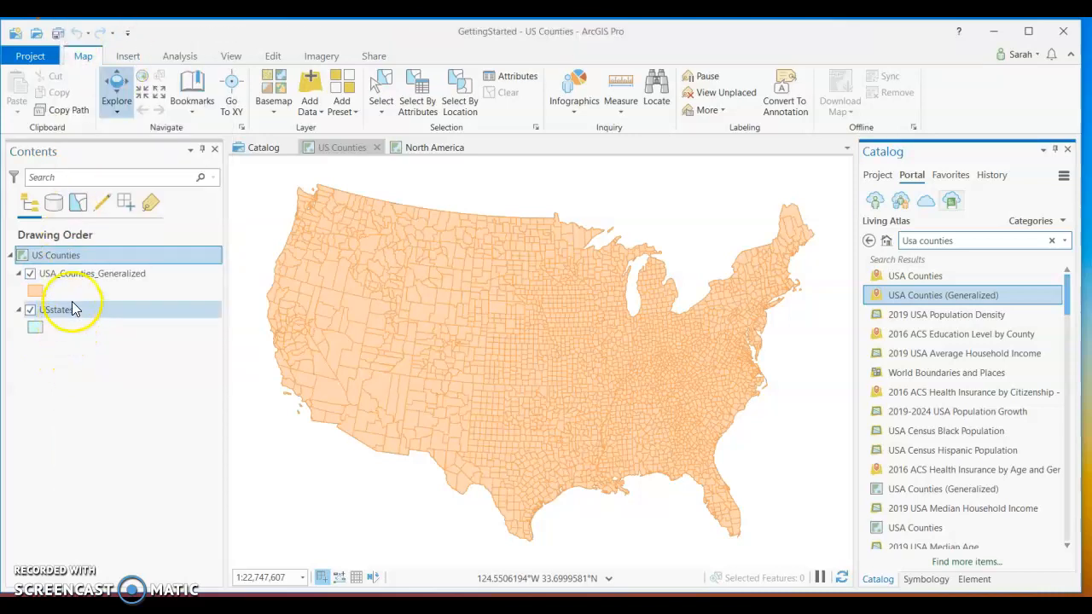
pyautogui.click(111, 356)
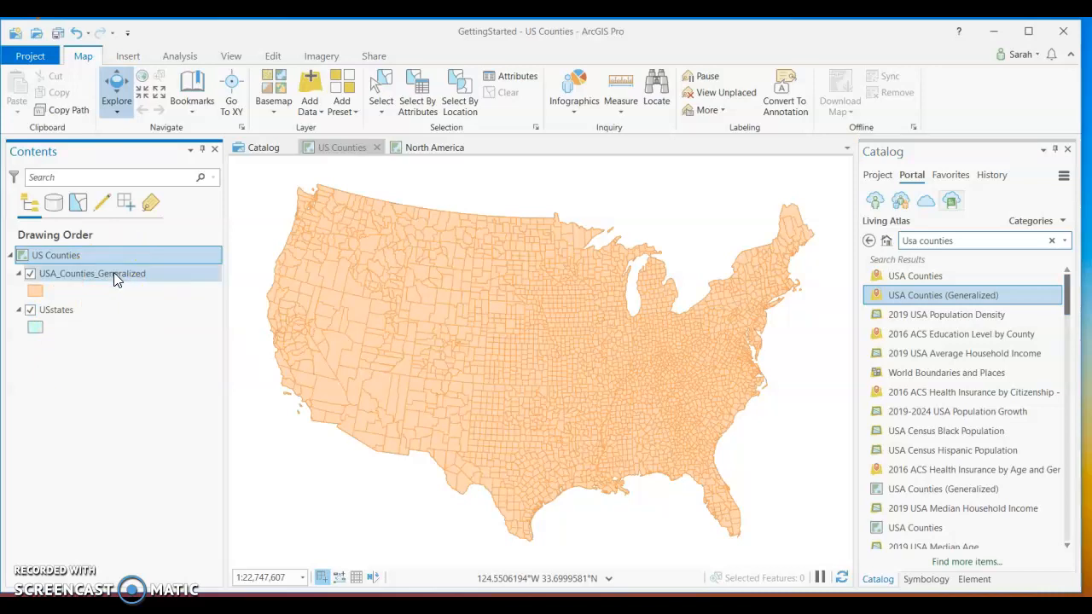
pyautogui.click(145, 287)
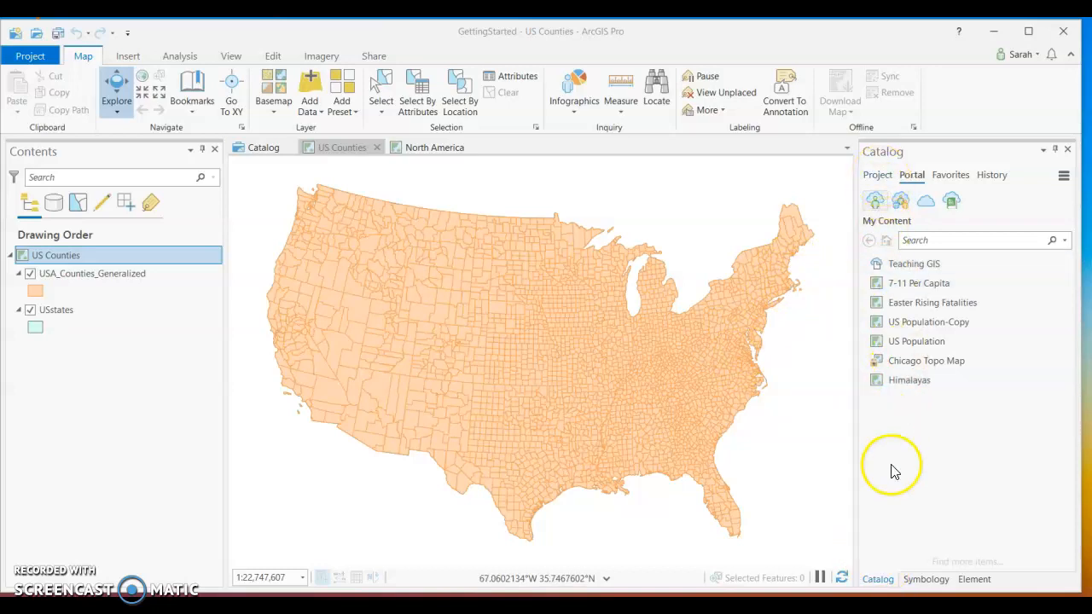
# Add a folder connection to the Cartography folder on the Desktop in the project's Folders.
pyautogui.click(879, 175)
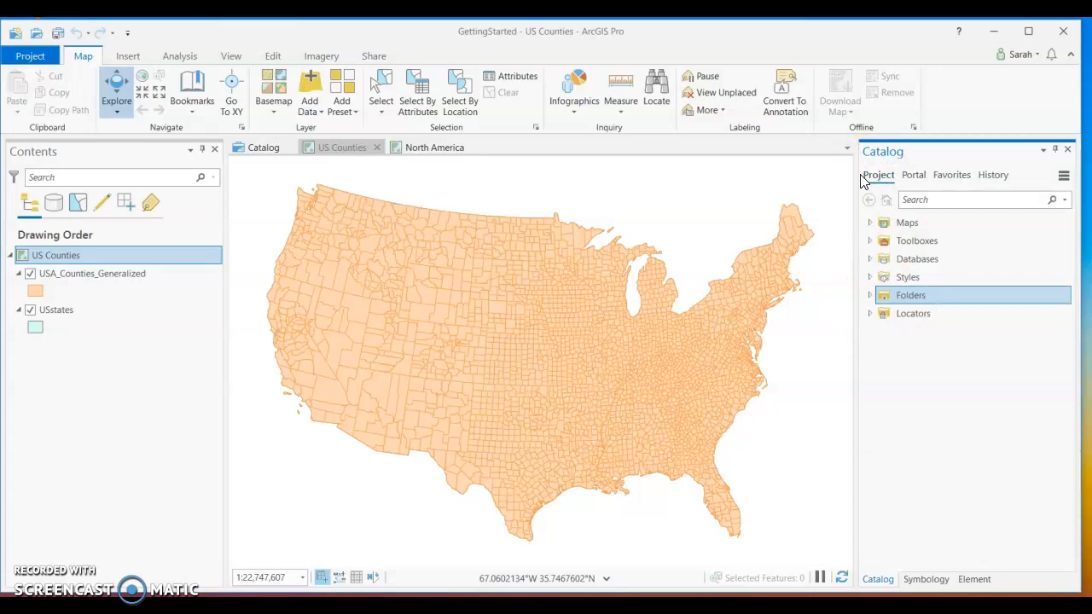
pyautogui.click(869, 295)
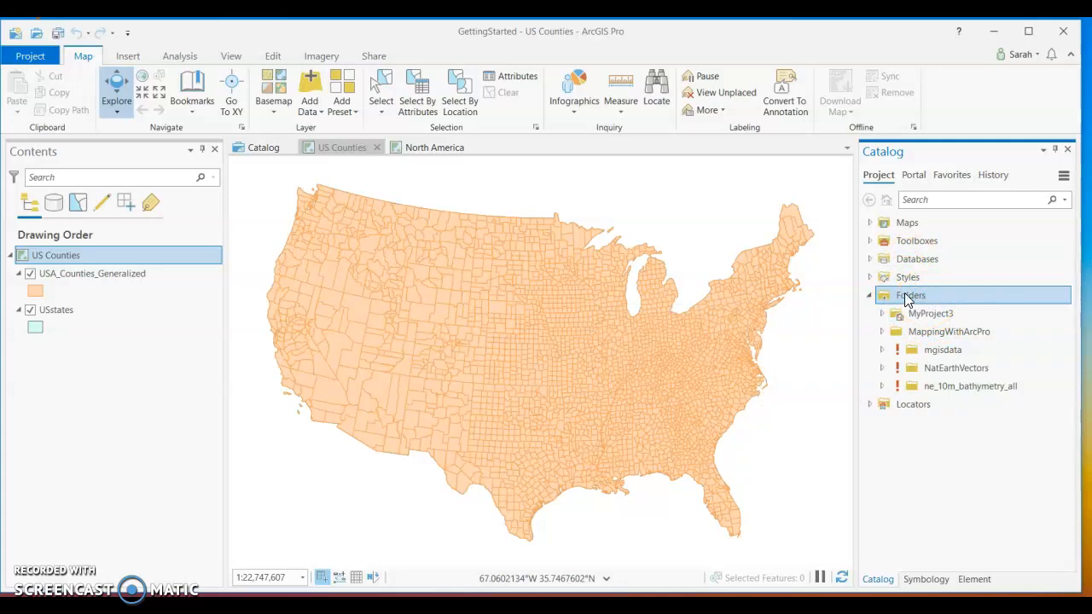
pyautogui.rightClick(904, 292)
pyautogui.click(931, 307)
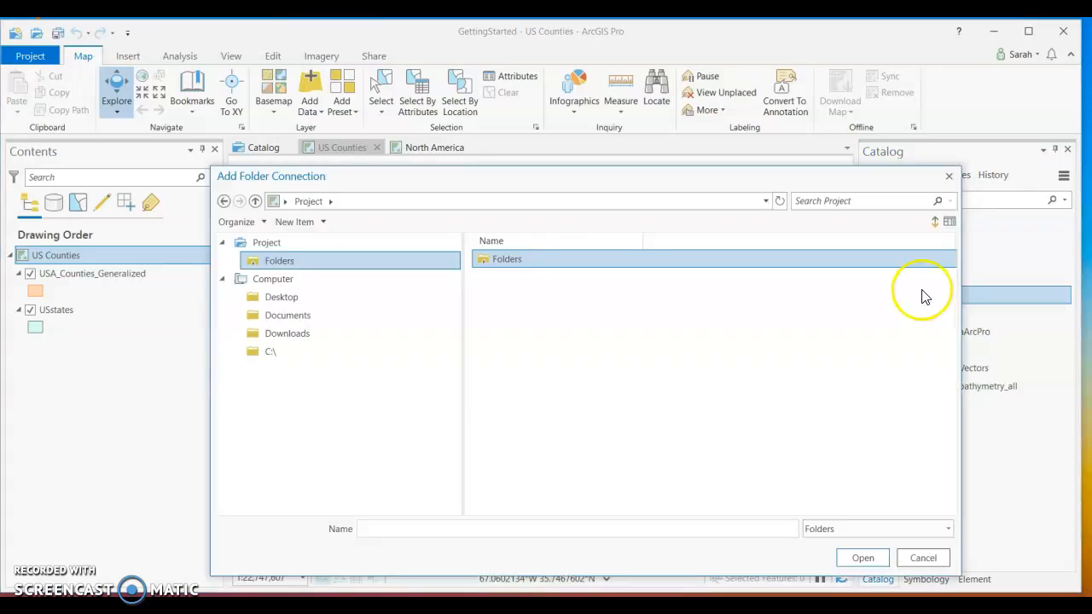
pyautogui.click(284, 299)
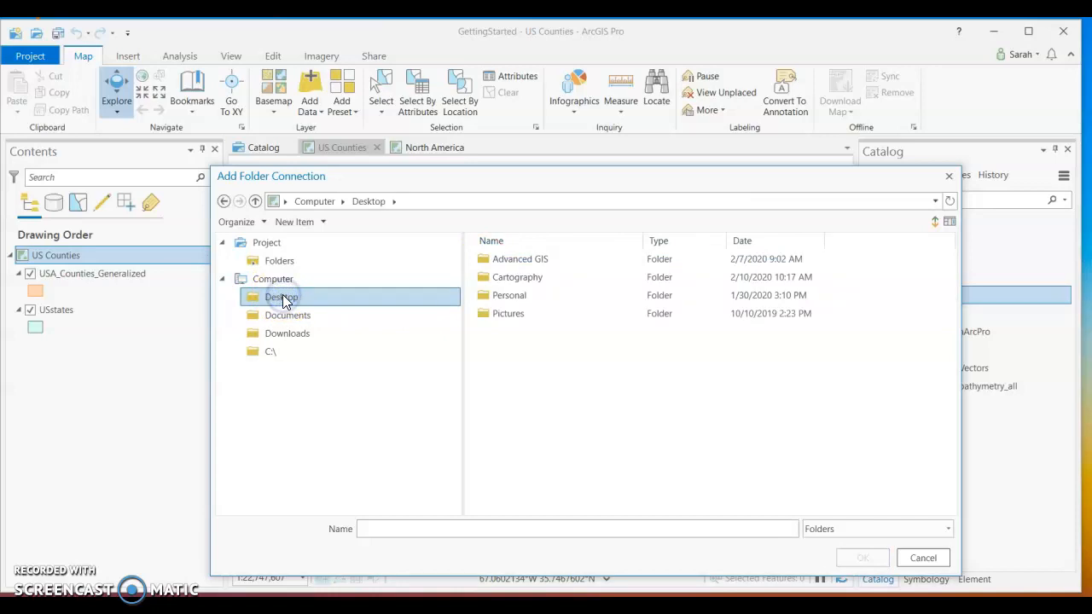
pyautogui.click(534, 277)
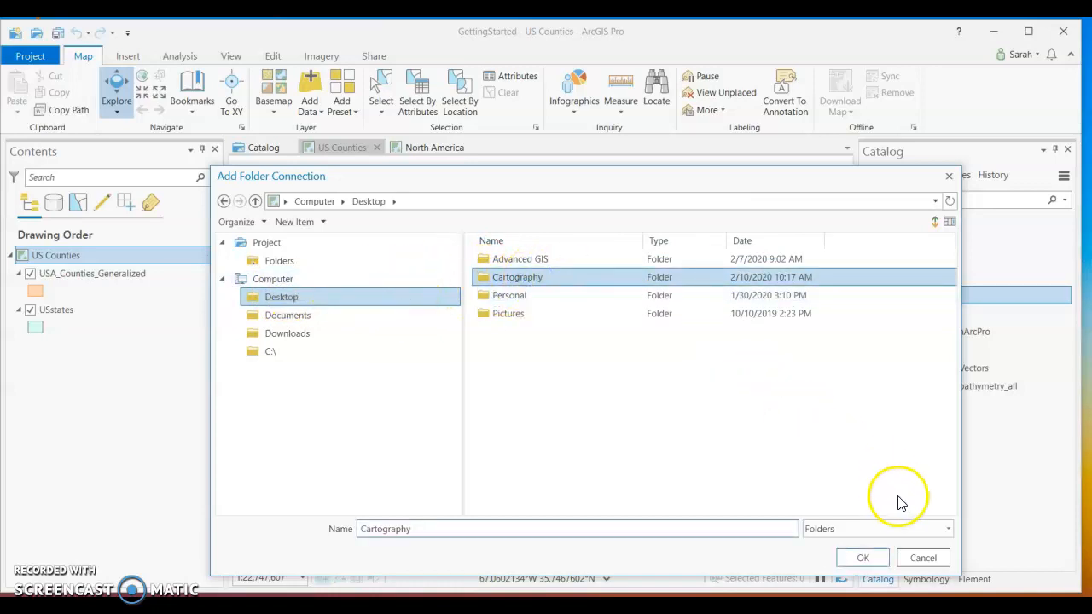
pyautogui.click(863, 558)
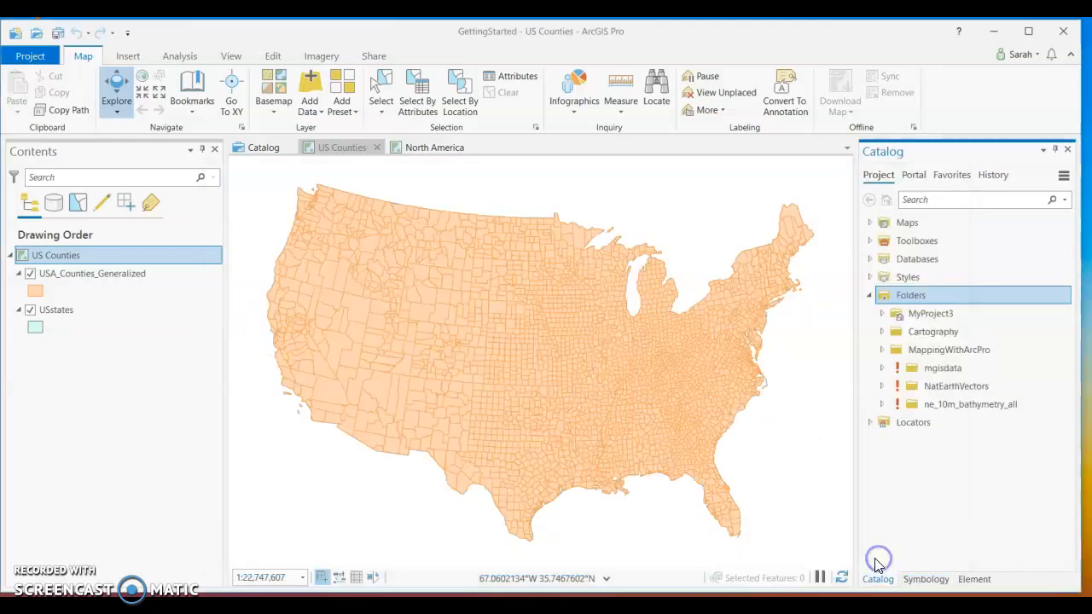
# Browse the Cartography connection down to the chapter folders in GitHub's MappingWithArcGISPro-master, and collapse it again.
pyautogui.click(882, 331)
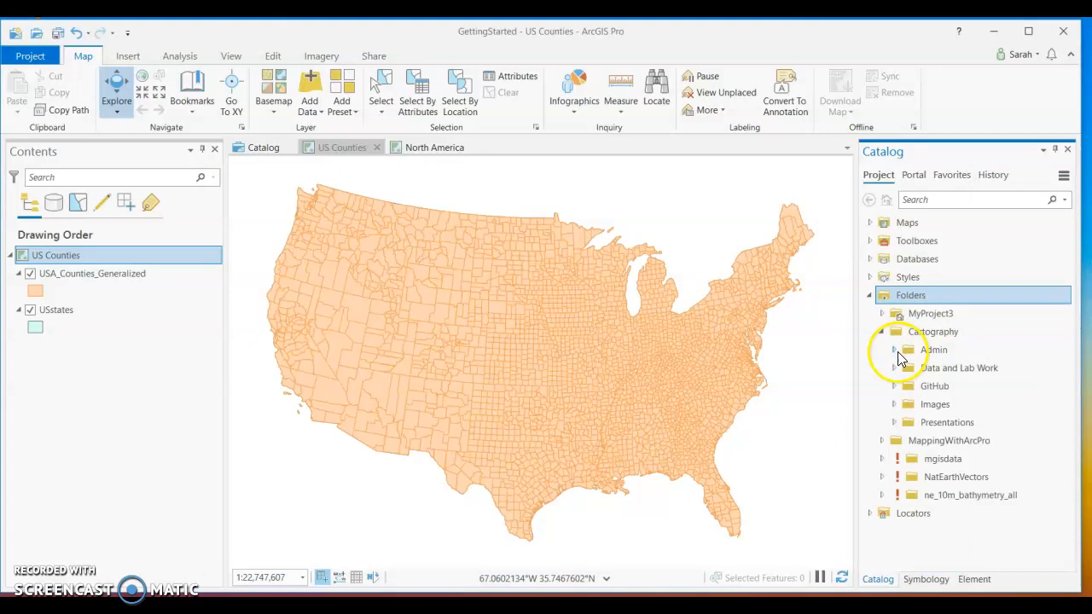
pyautogui.click(895, 387)
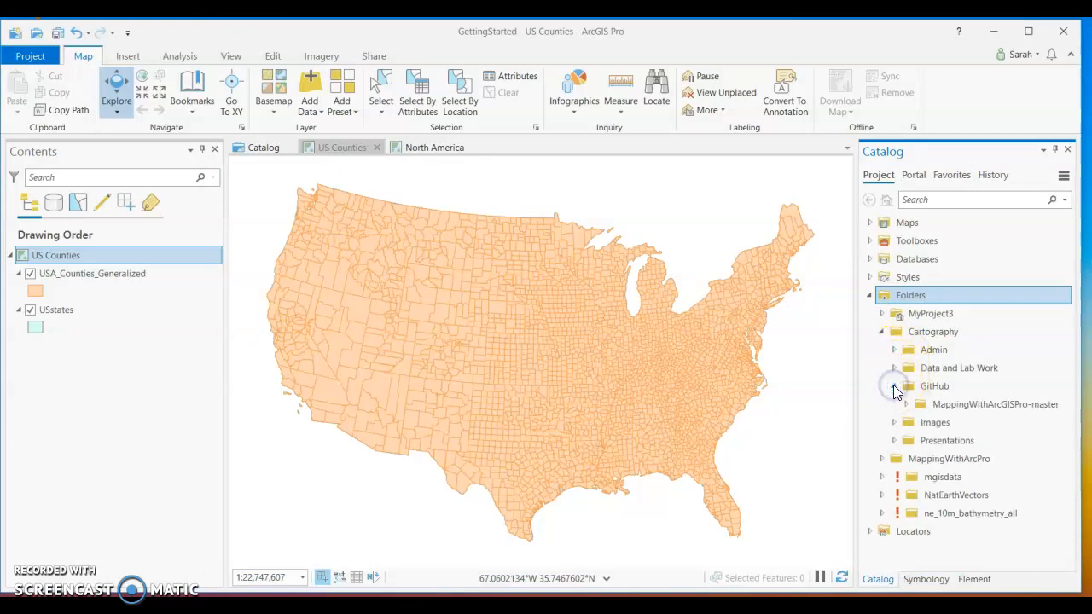
pyautogui.click(905, 405)
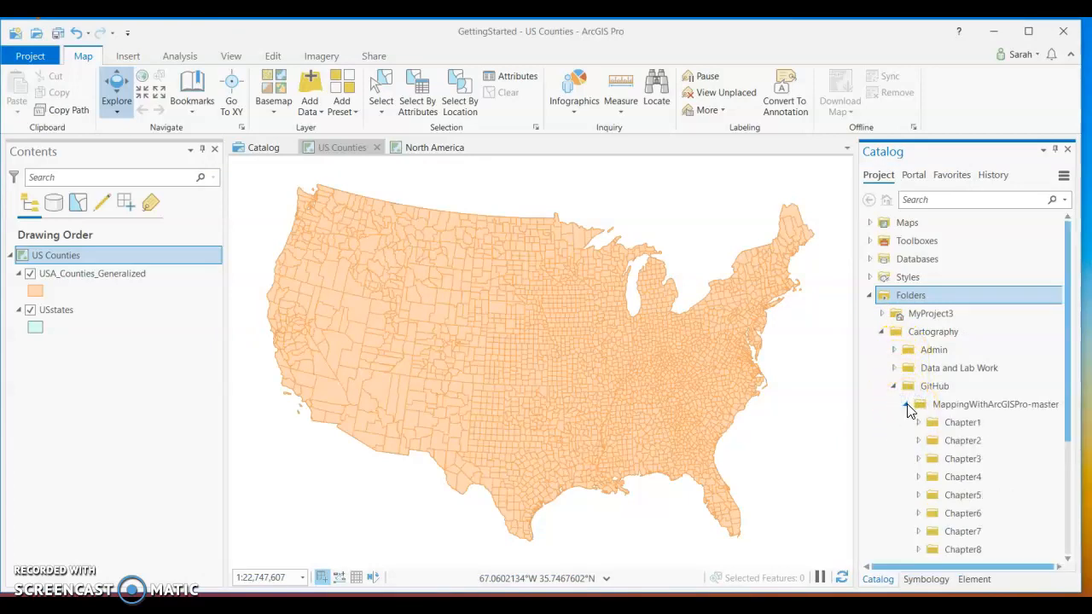
pyautogui.click(906, 404)
pyautogui.click(893, 387)
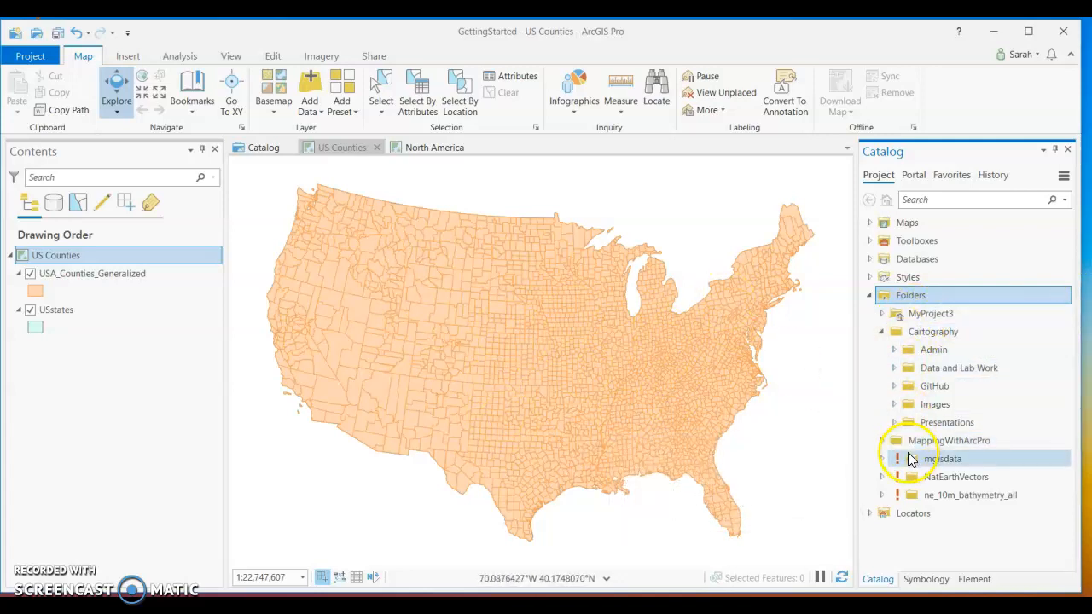
pyautogui.click(883, 333)
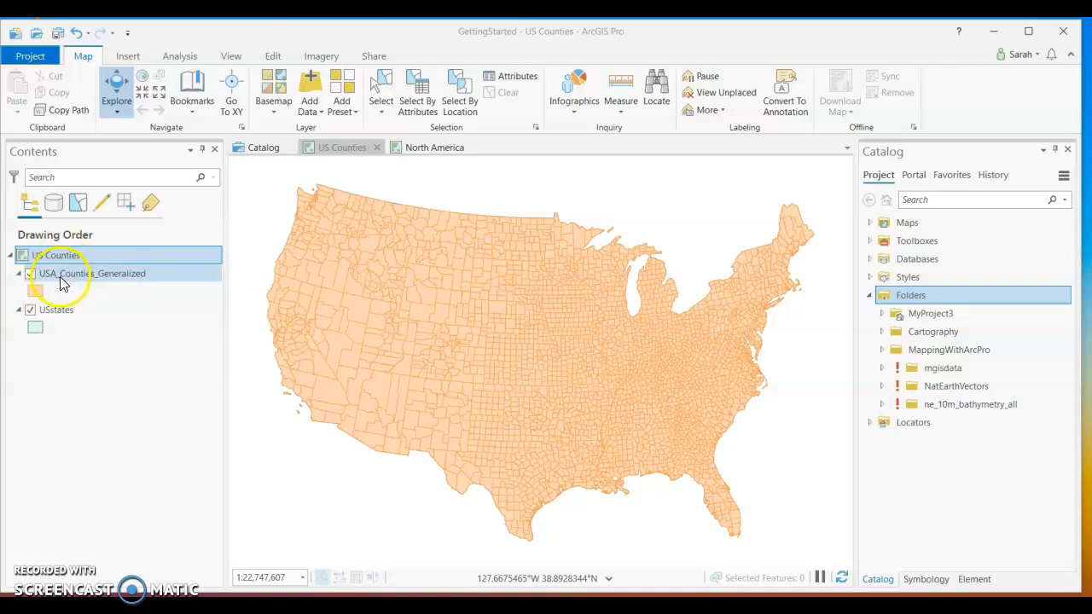
# Move the USA_Counties_Generalized layer below USstates in the drawing order.
pyautogui.moveTo(61, 284); pyautogui.dragTo(60, 334)
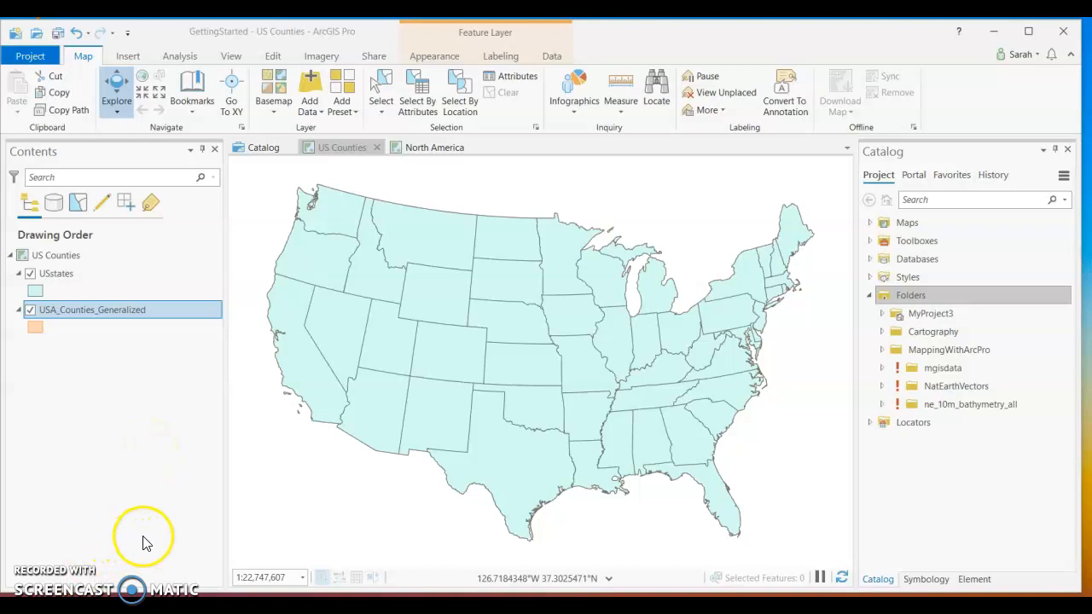
pyautogui.rightClick(87, 309)
pyautogui.click(72, 339)
pyautogui.click(72, 308)
pyautogui.click(70, 331)
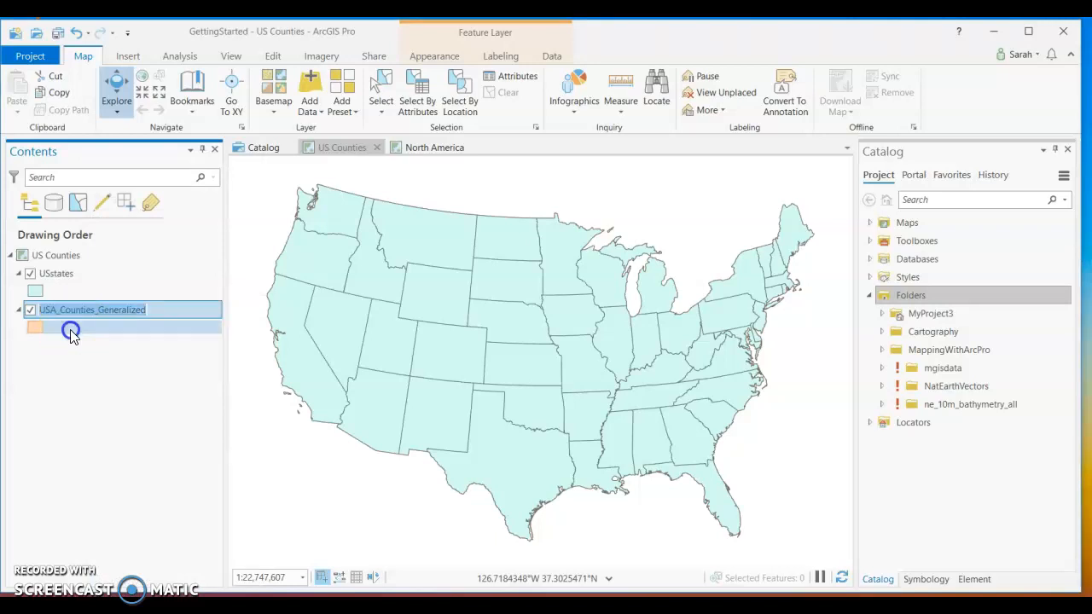
# Rename the USA_Counties_Generalized layer as Counties in its layer properties.
pyautogui.rightClick(72, 309)
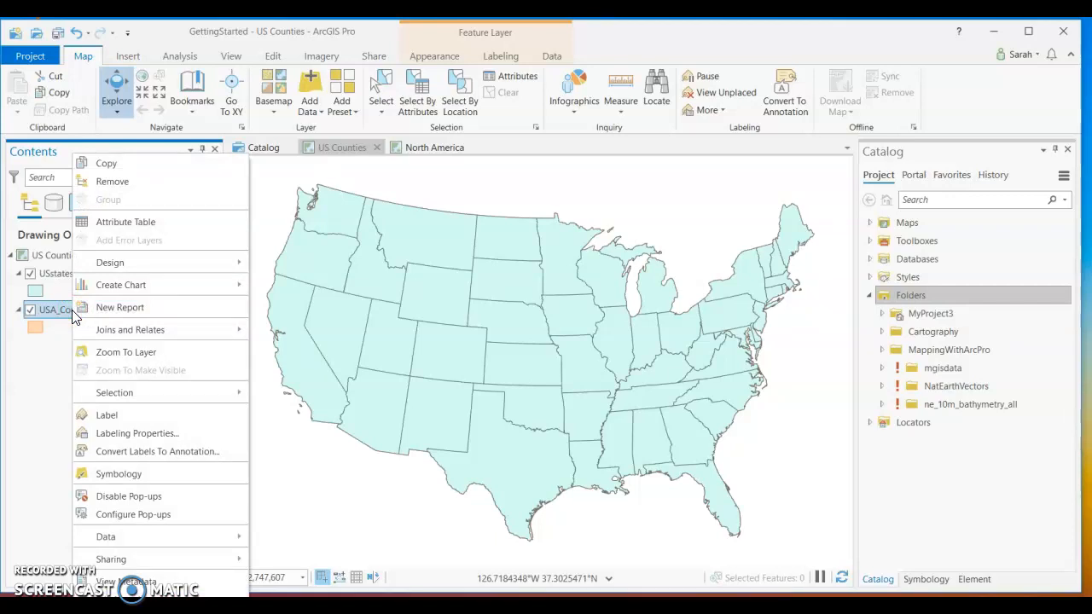
pyautogui.click(119, 611)
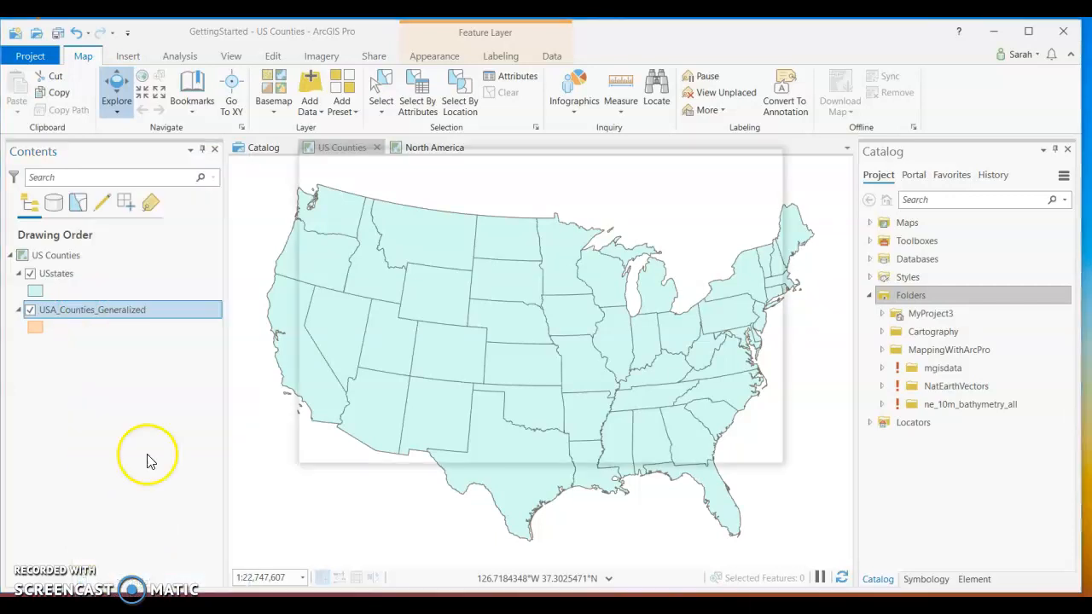
pyautogui.click(377, 192)
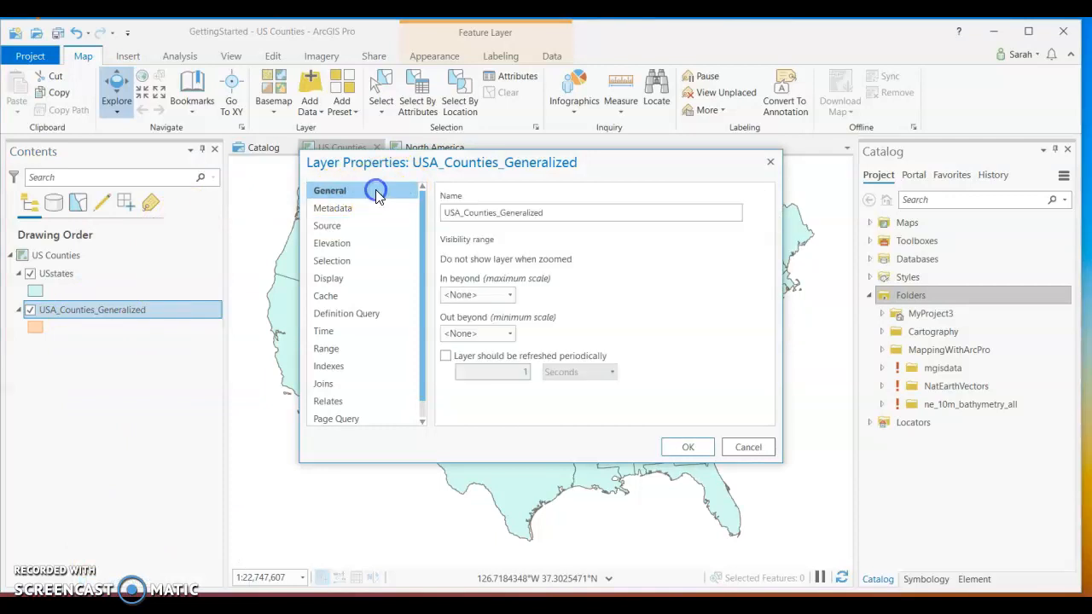
pyautogui.click(580, 210)
pyautogui.moveTo(548, 212); pyautogui.dragTo(431, 207)
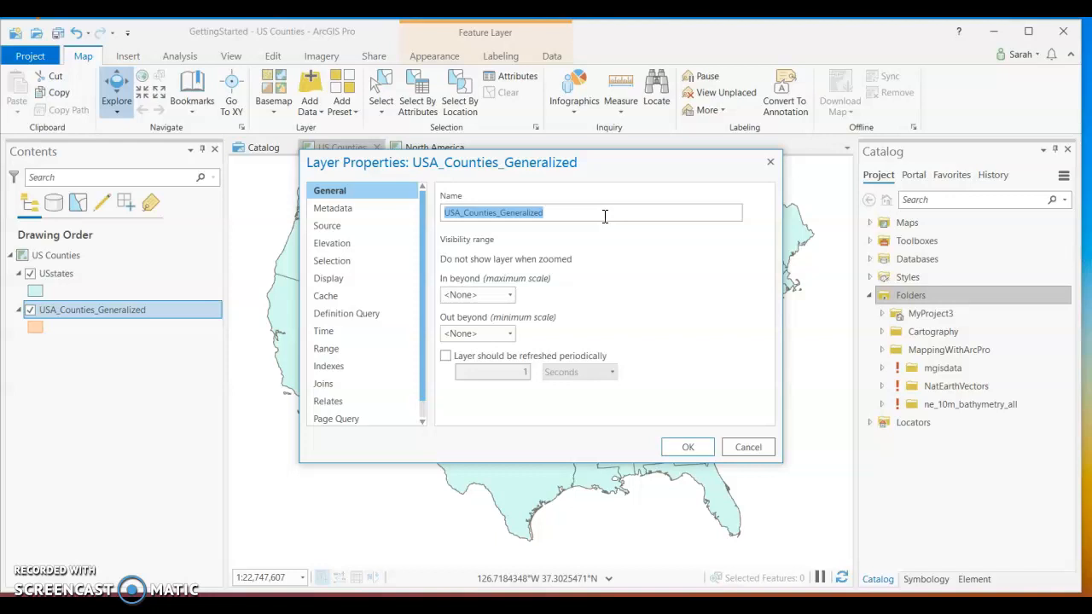
pyautogui.write('Cou')
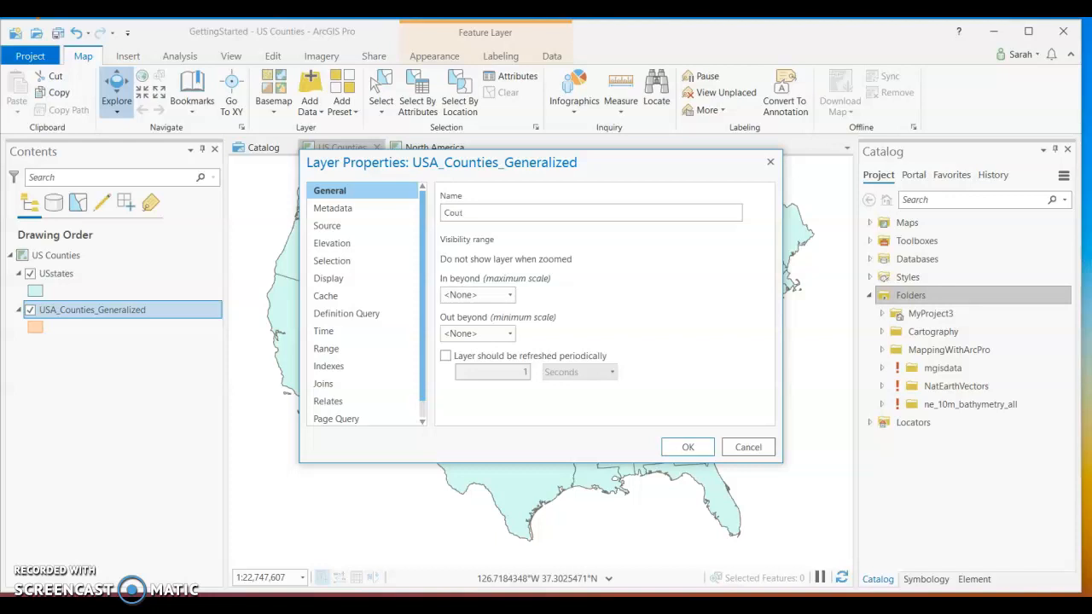
pyautogui.write('nties')
pyautogui.click(694, 446)
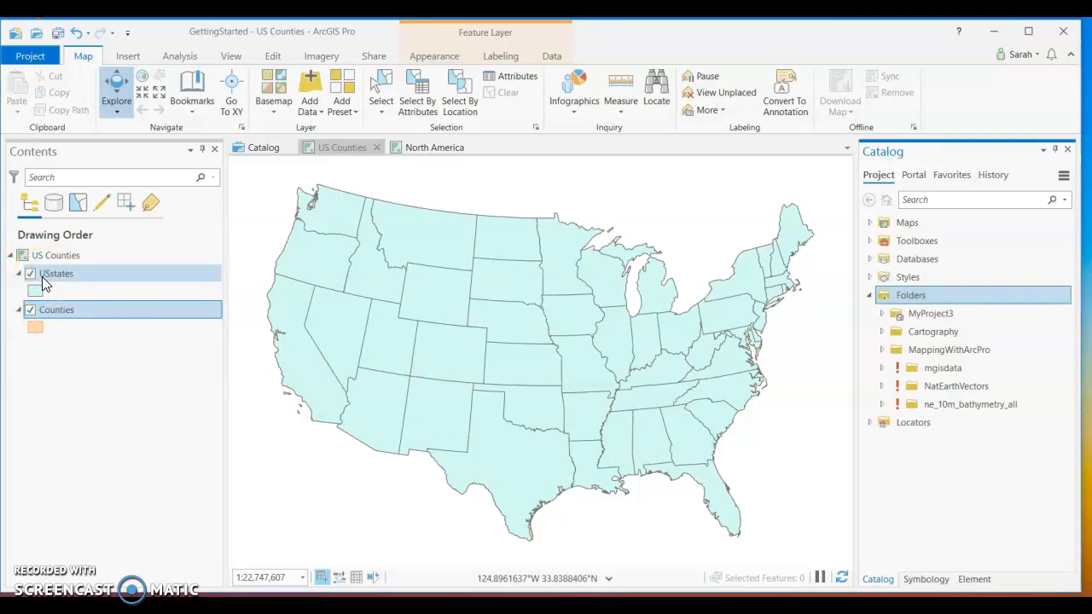
# Rename the USstates layer as State Outline directly in the layer list.
pyautogui.click(42, 276)
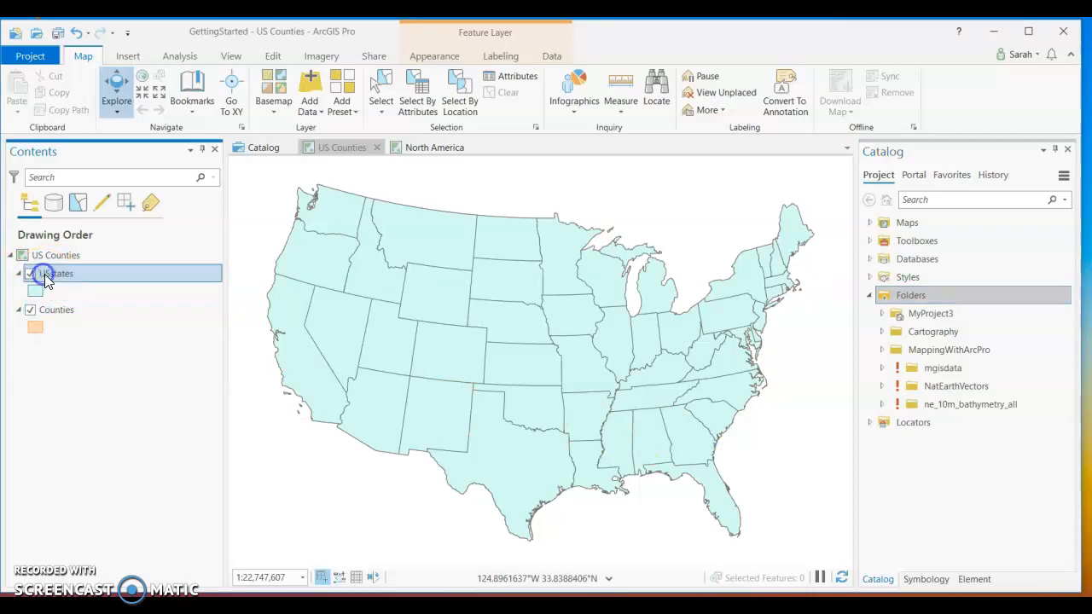
pyautogui.click(68, 276)
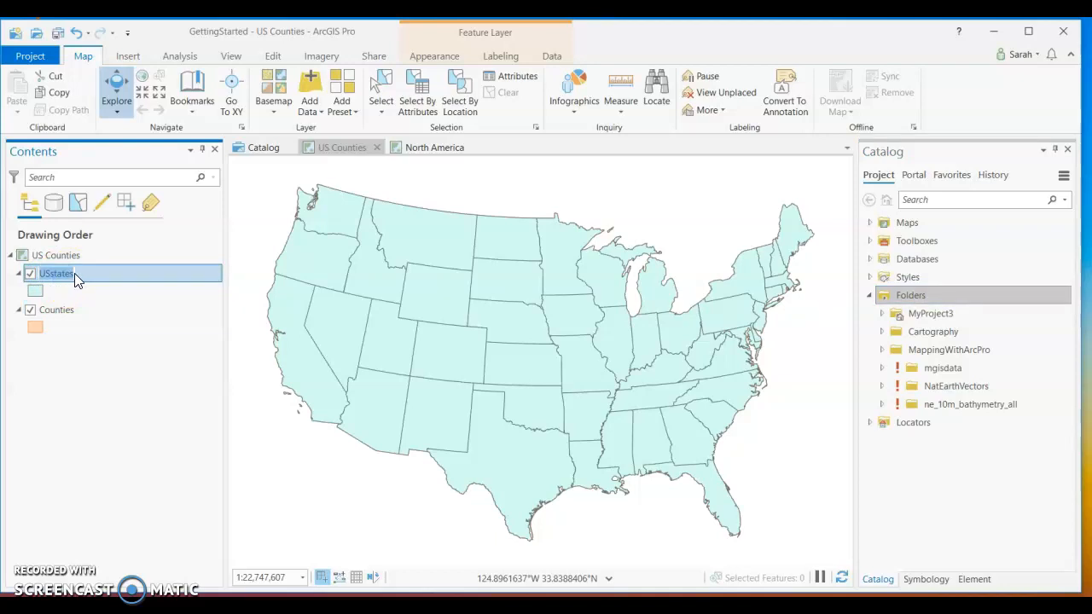
pyautogui.write('State Outline')
pyautogui.press('Return')
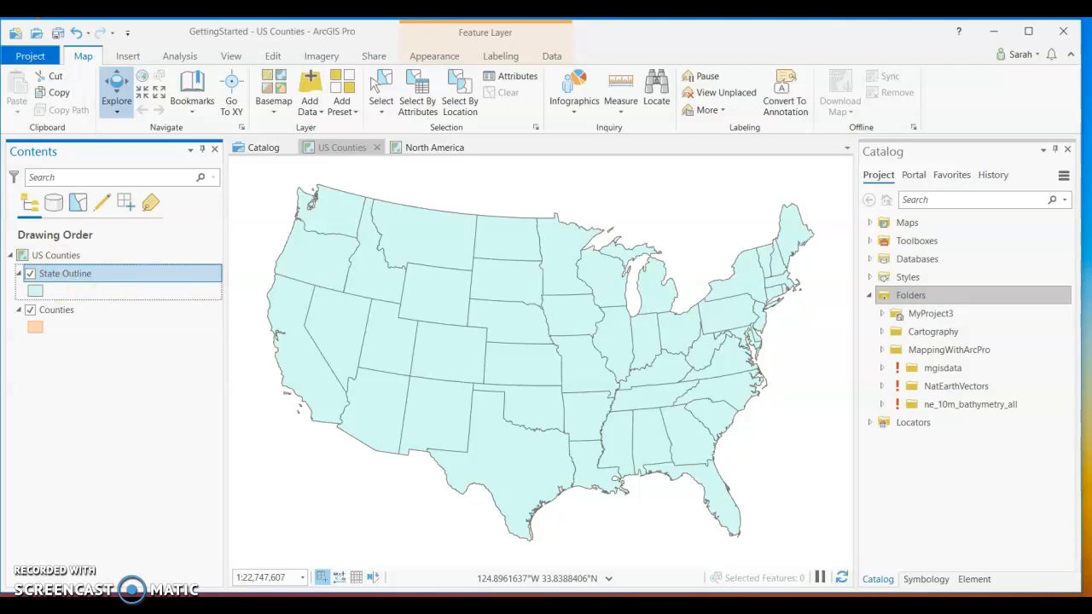
pyautogui.click(316, 533)
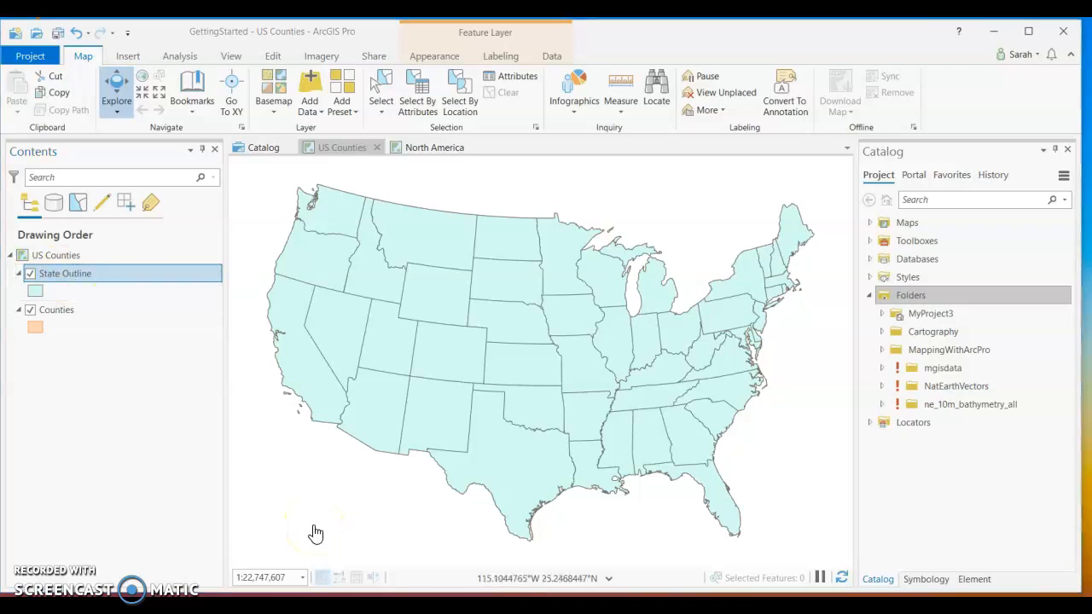
pyautogui.click(305, 534)
pyautogui.click(324, 537)
# Set the fill of the State Outline layer's polygon symbol to No color.
pyautogui.click(42, 292)
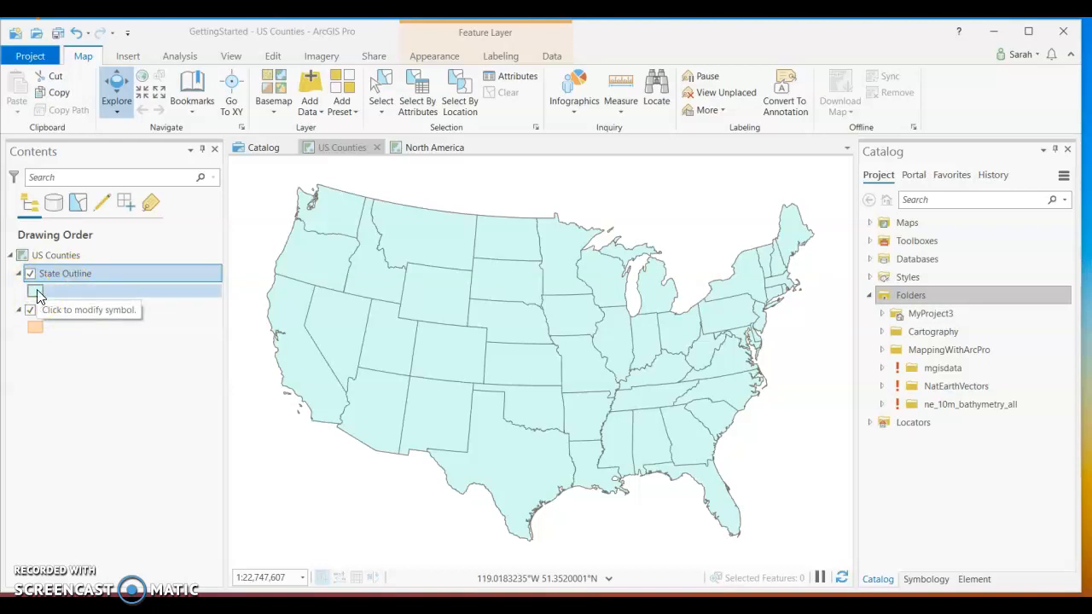
pyautogui.click(37, 293)
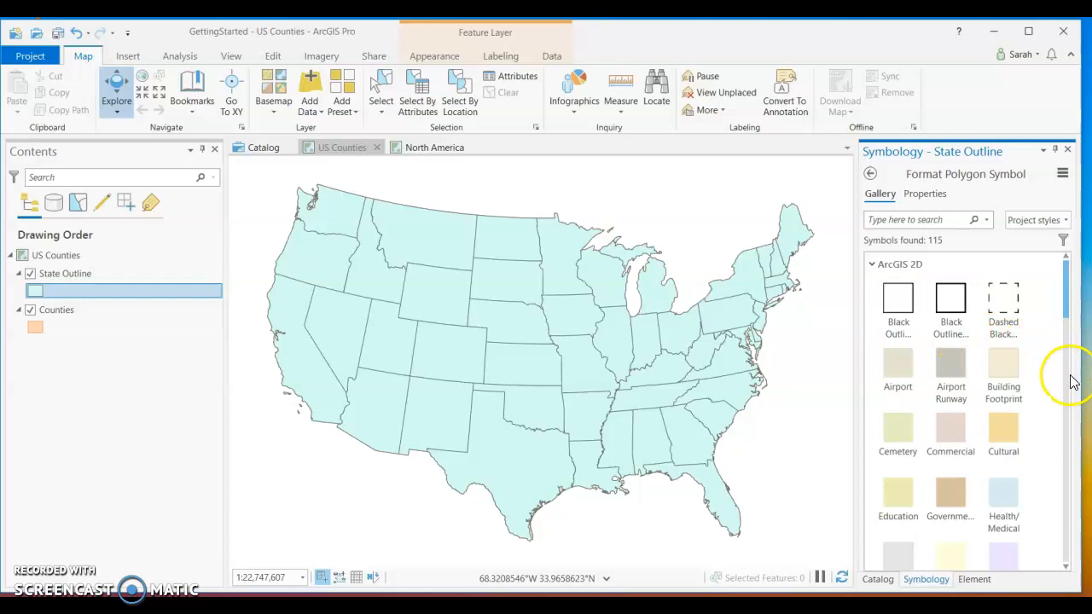
pyautogui.click(929, 196)
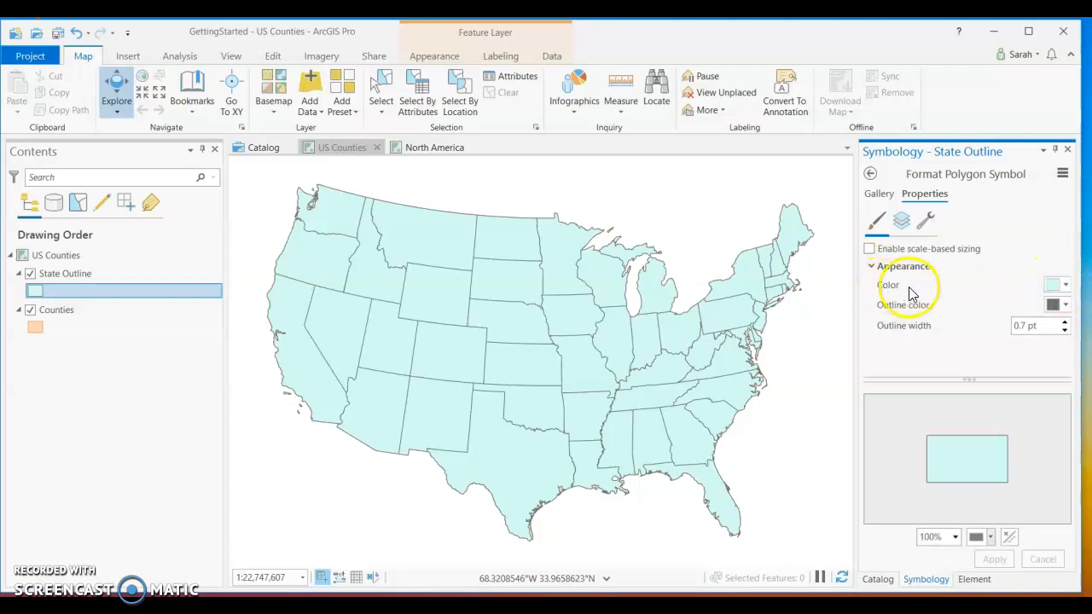
pyautogui.click(1063, 287)
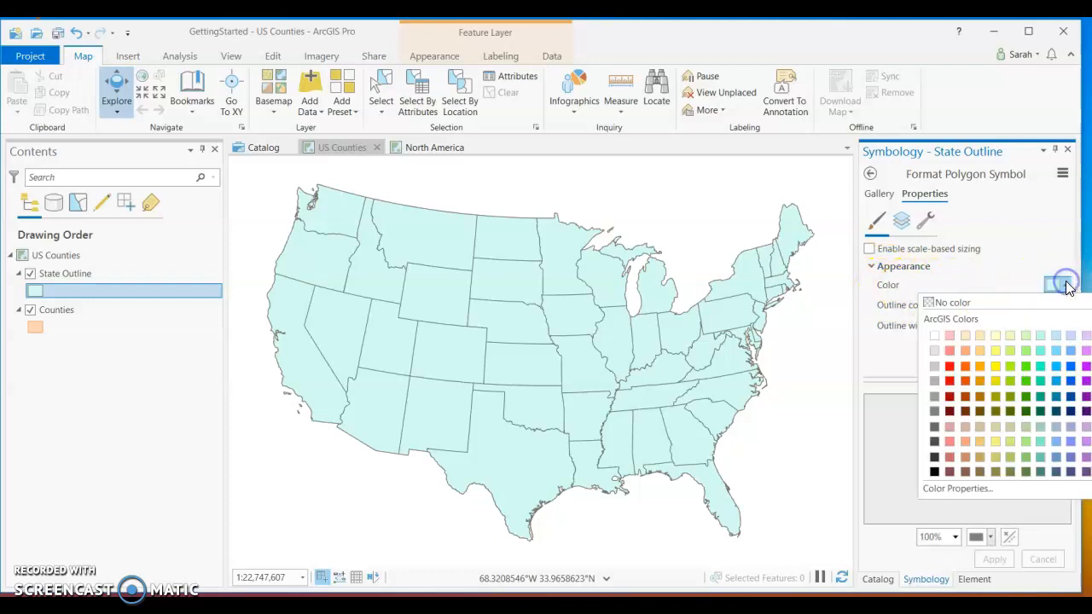
pyautogui.click(940, 304)
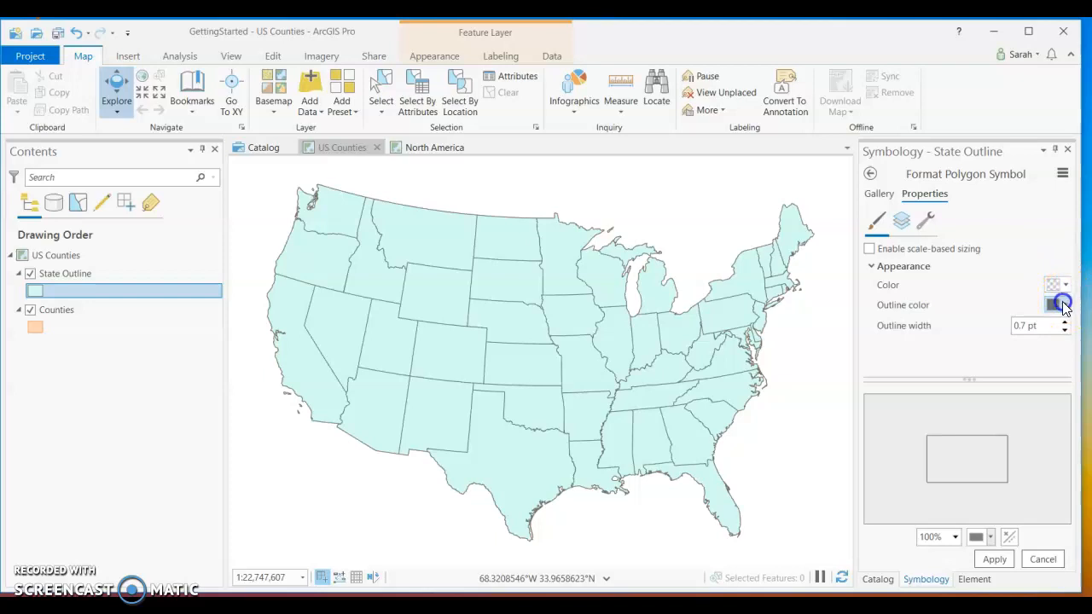
# Give the State Outline symbol a black outline 2 pt wide and apply the symbol changes.
pyautogui.click(1065, 304)
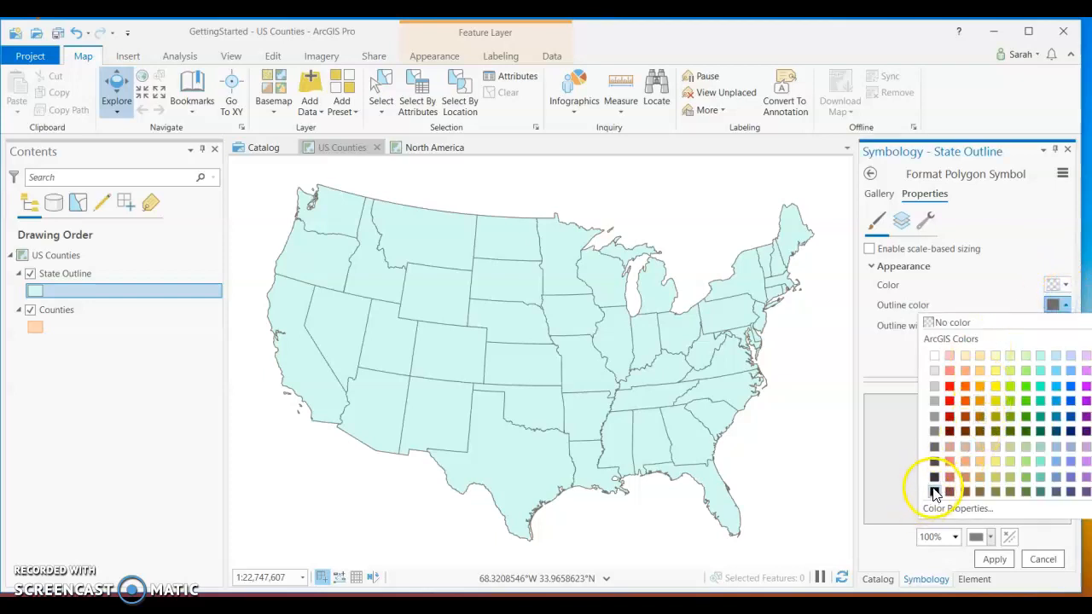
pyautogui.click(933, 493)
pyautogui.click(1066, 322)
pyautogui.click(1066, 323)
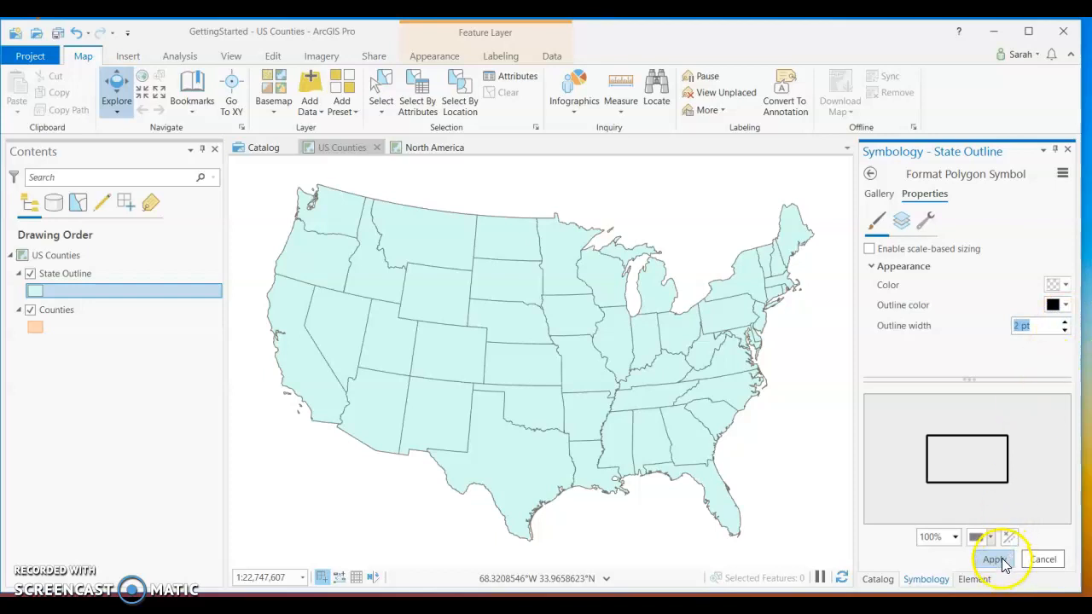
pyautogui.click(996, 559)
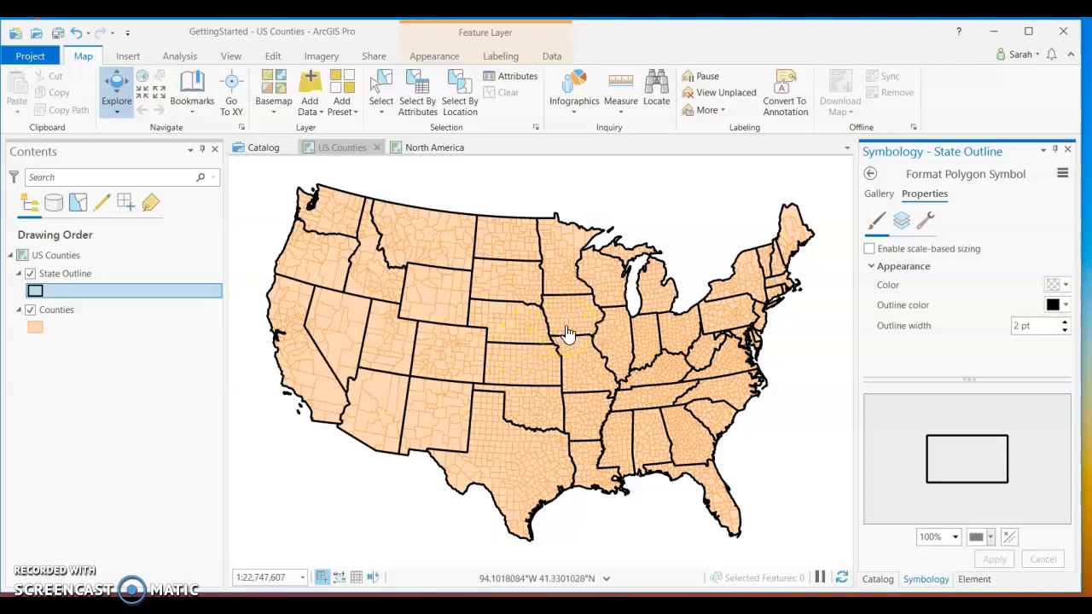
# Set the fill color of the Counties layer's polygon symbol to white and apply the symbol change.
pyautogui.click(116, 277)
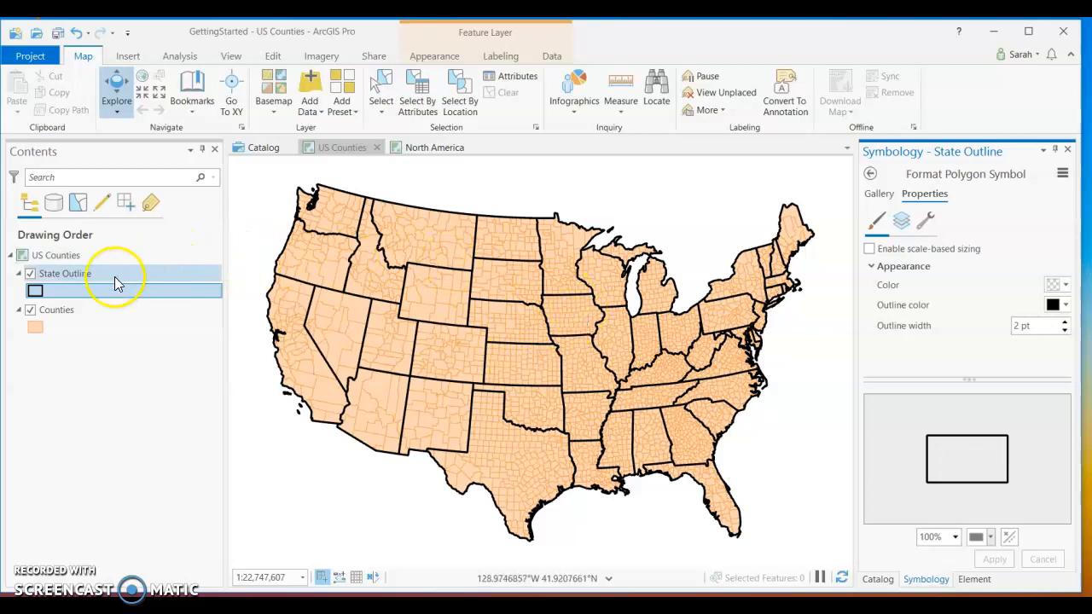
pyautogui.click(37, 332)
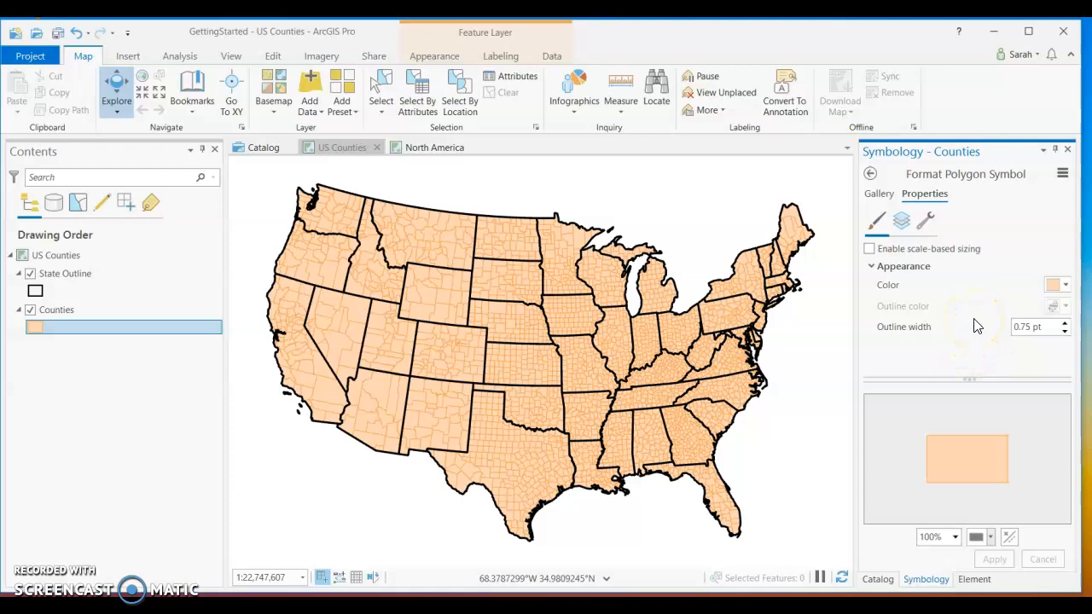
pyautogui.click(1057, 287)
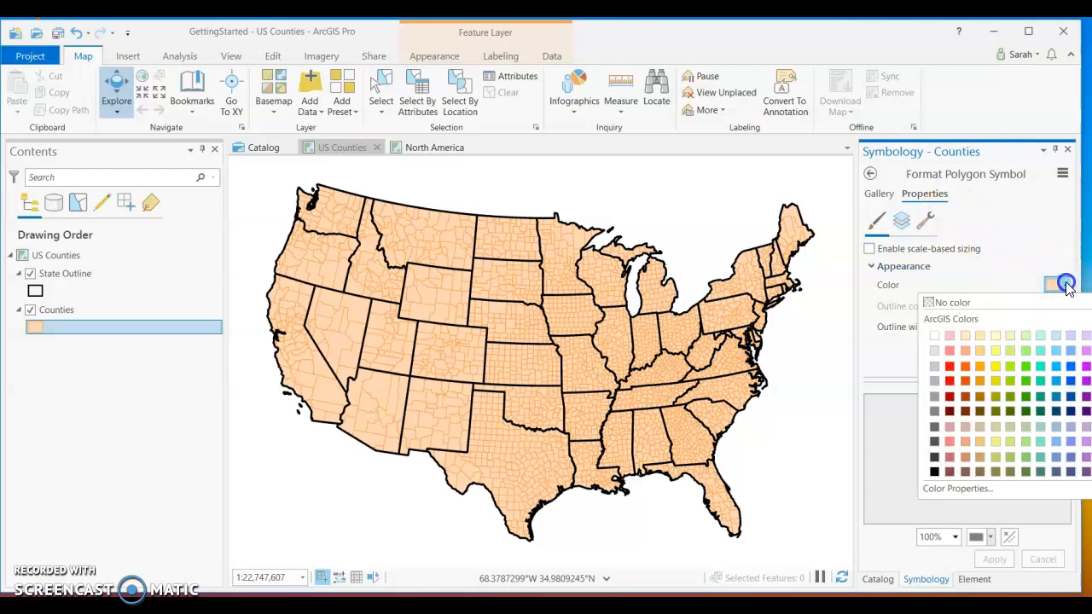
pyautogui.click(933, 334)
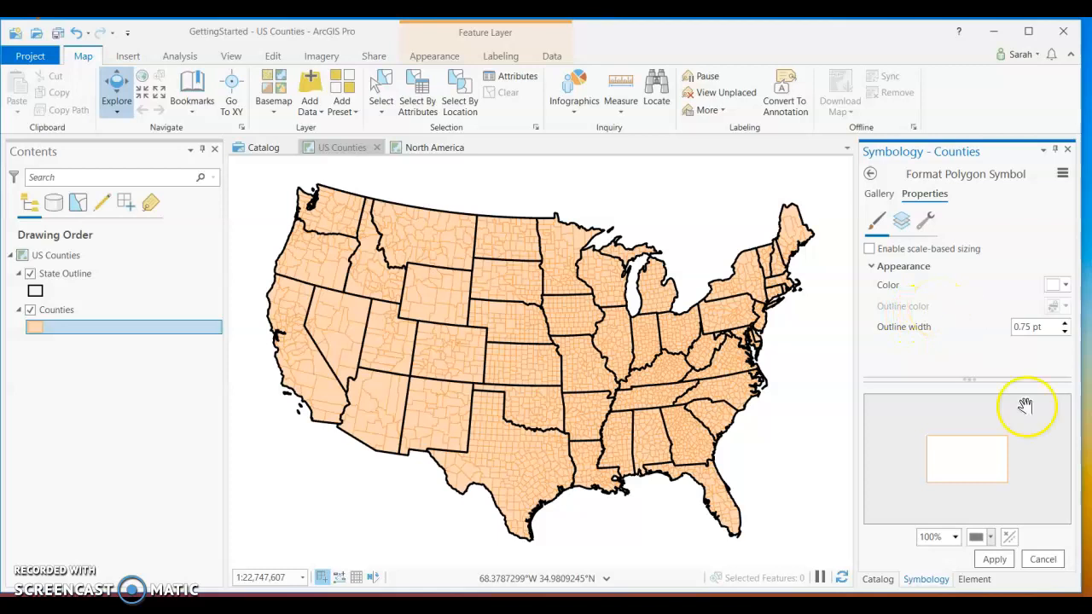
pyautogui.click(992, 558)
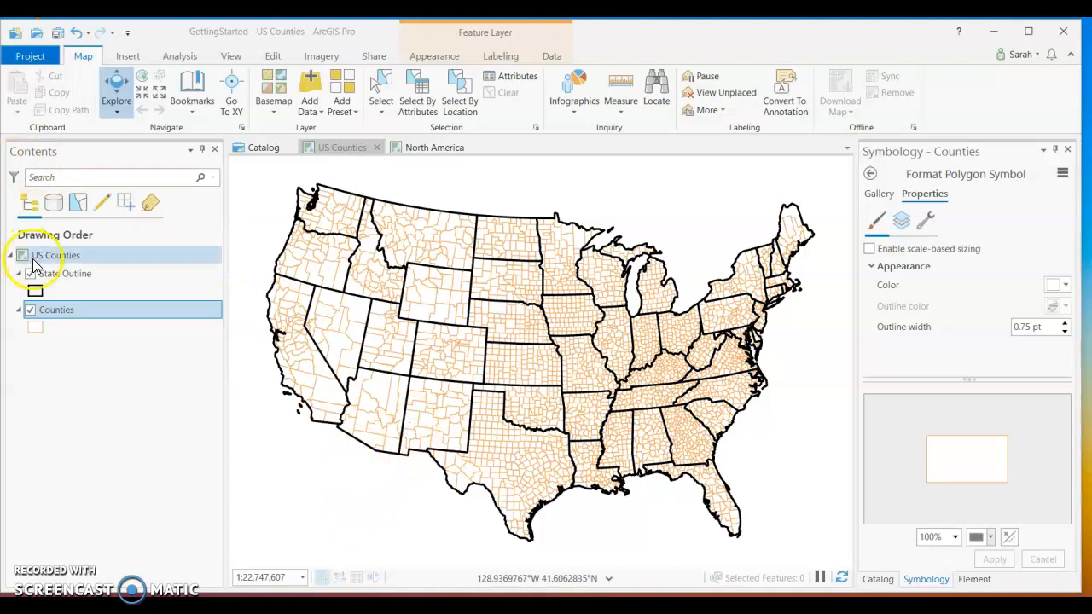
# Copy the State Outline layer and paste the duplicate into the US Counties map.
pyautogui.keyDown('ctrl'); pyautogui.click(57, 275); pyautogui.keyUp('ctrl')
pyautogui.rightClick(57, 277)
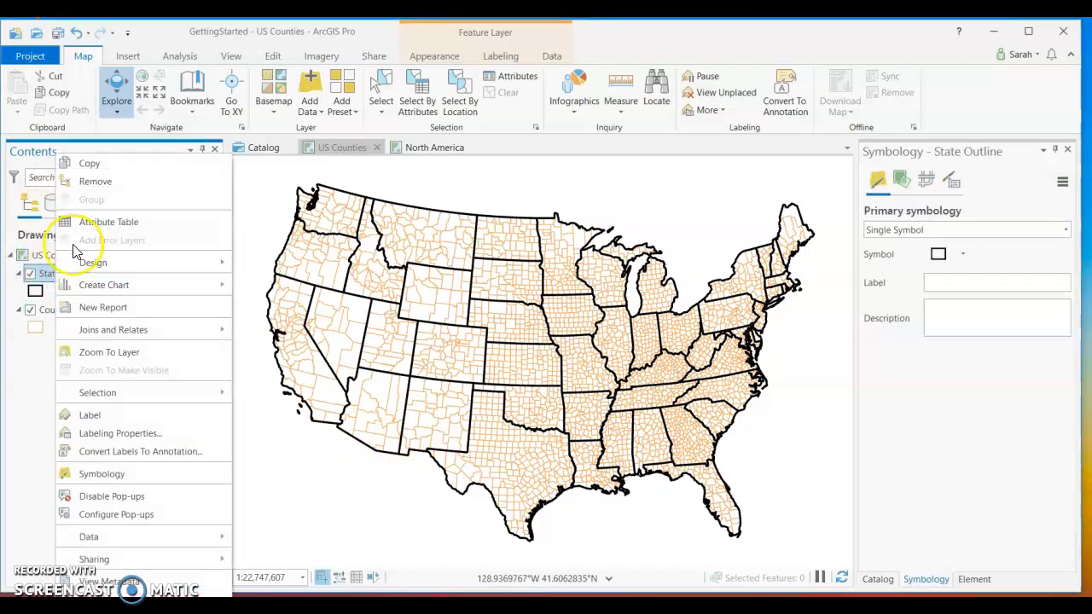
pyautogui.click(105, 163)
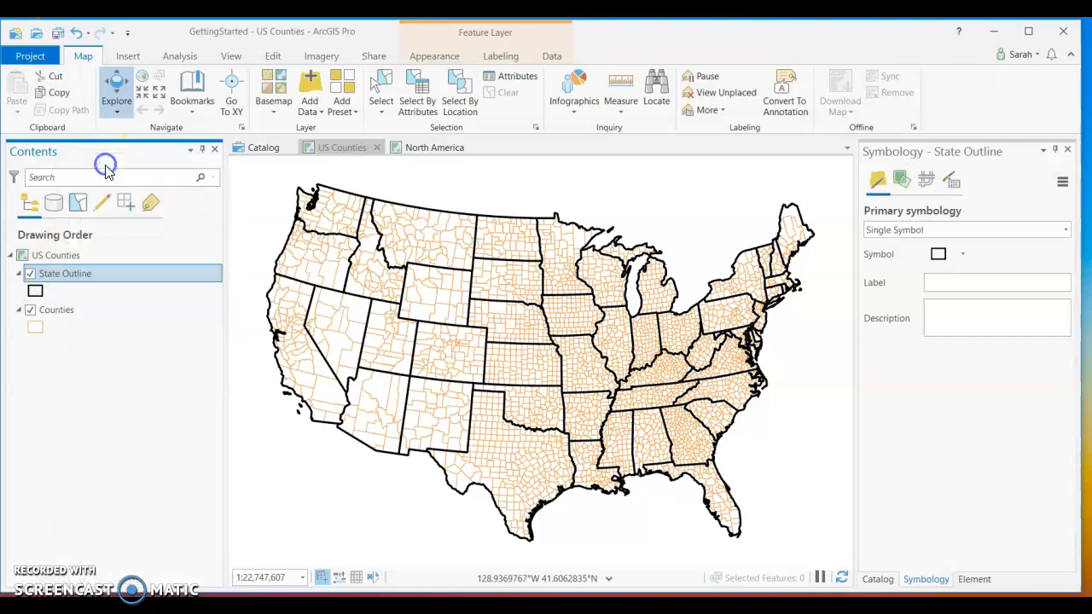
pyautogui.click(57, 346)
pyautogui.click(53, 352)
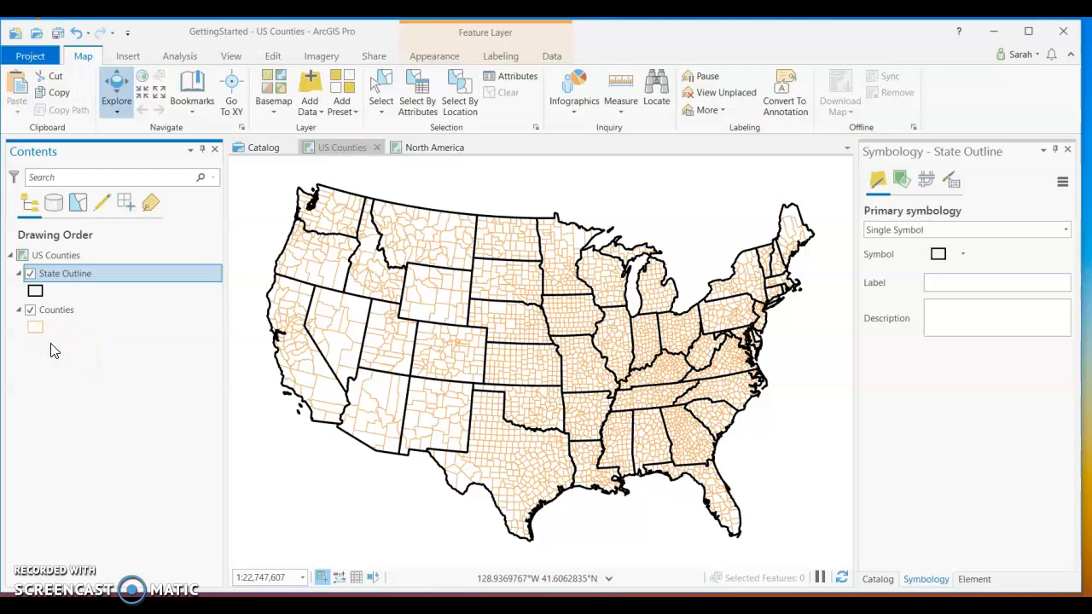
pyautogui.rightClick(56, 256)
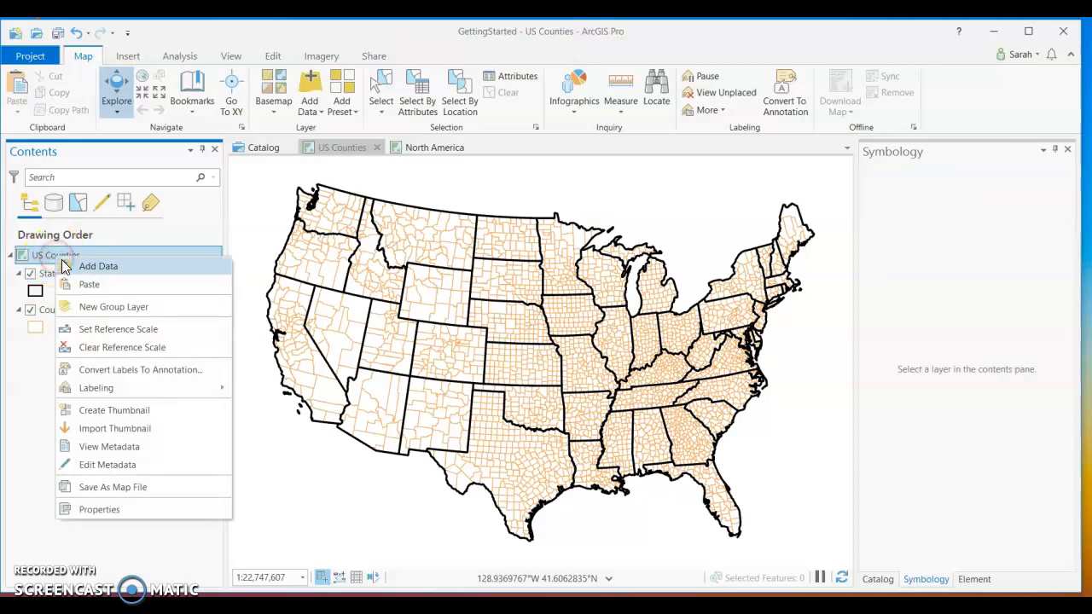
pyautogui.click(82, 284)
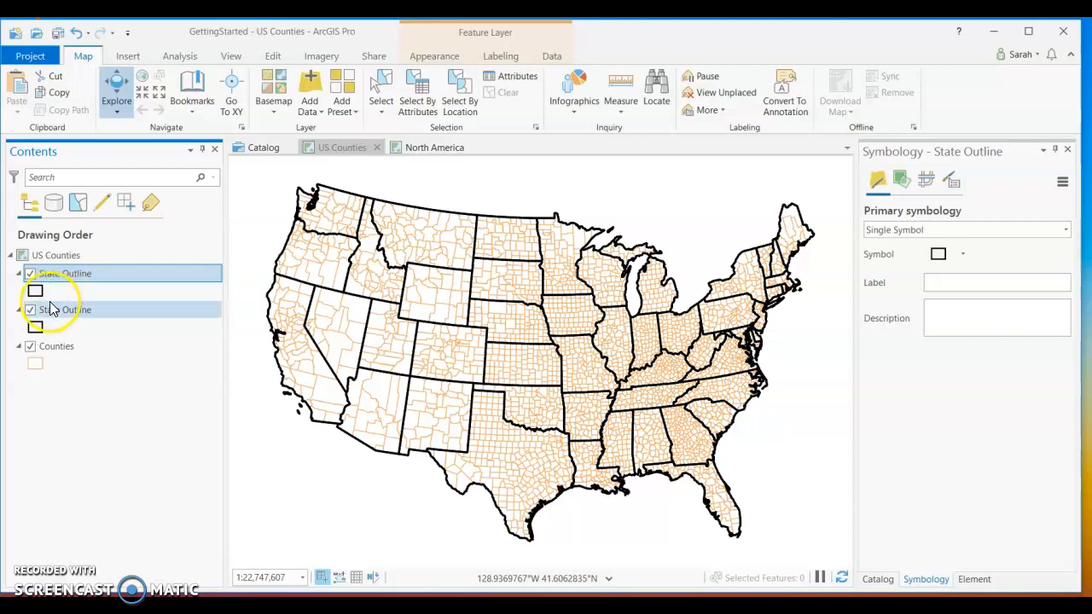
# Move the lower State Outline layer beneath Counties in the drawing order and rename it Drop Shadow.
pyautogui.moveTo(60, 314); pyautogui.dragTo(66, 365)
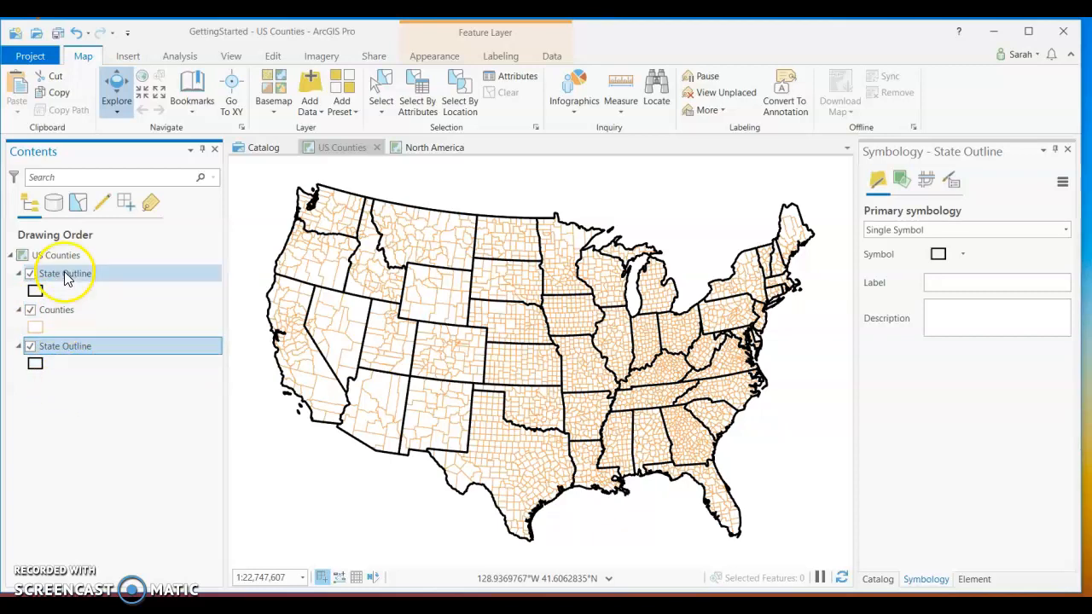
pyautogui.click(75, 347)
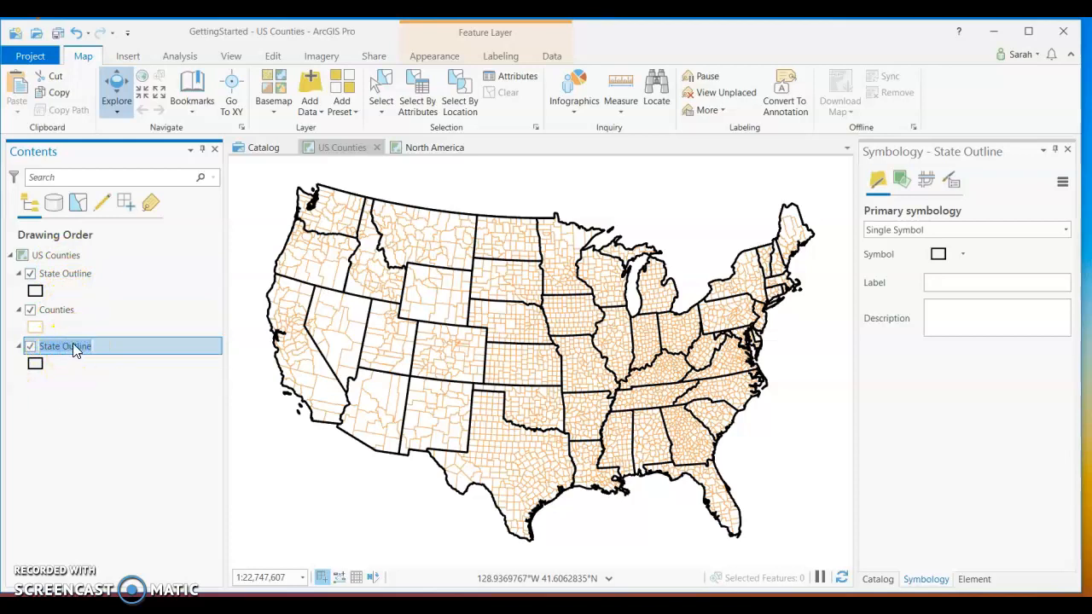
pyautogui.write('Drop Shadow')
pyautogui.click(70, 343)
pyautogui.click(67, 362)
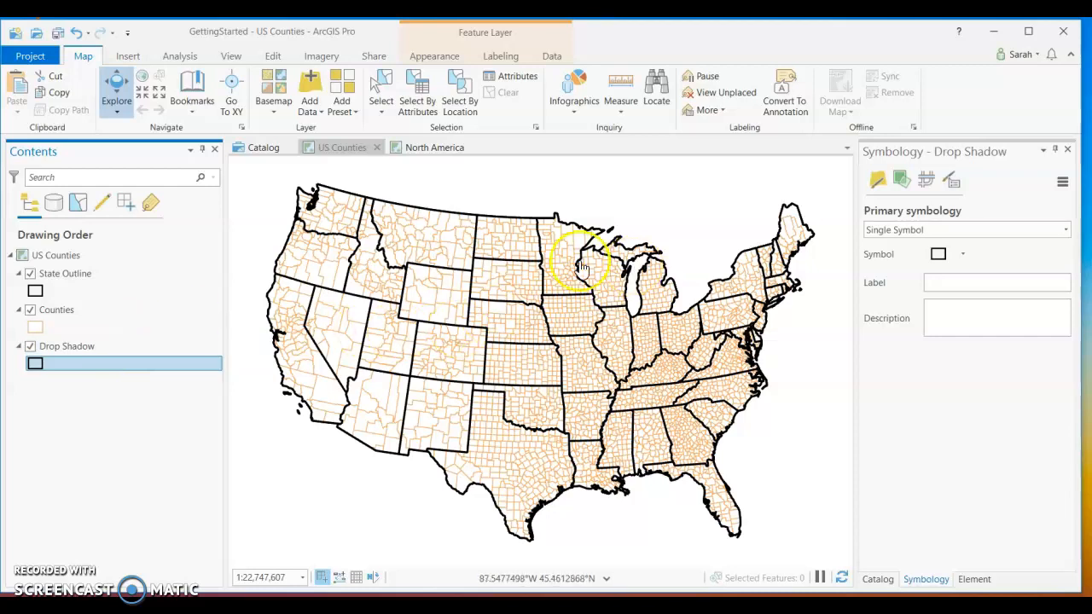
# Open the Drop Shadow layer's polygon symbol for formatting.
pyautogui.click(36, 370)
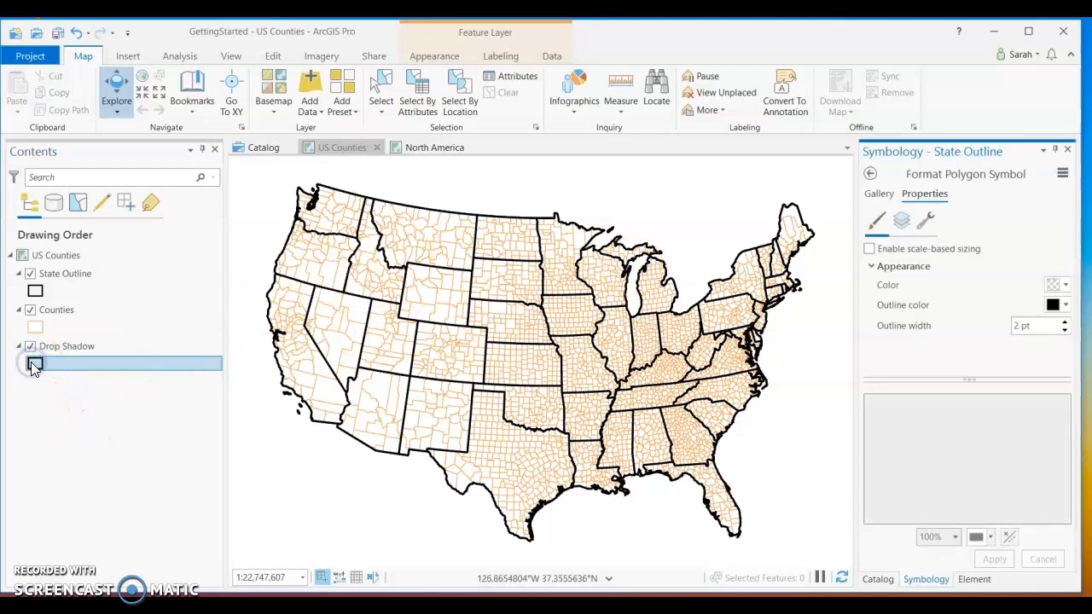